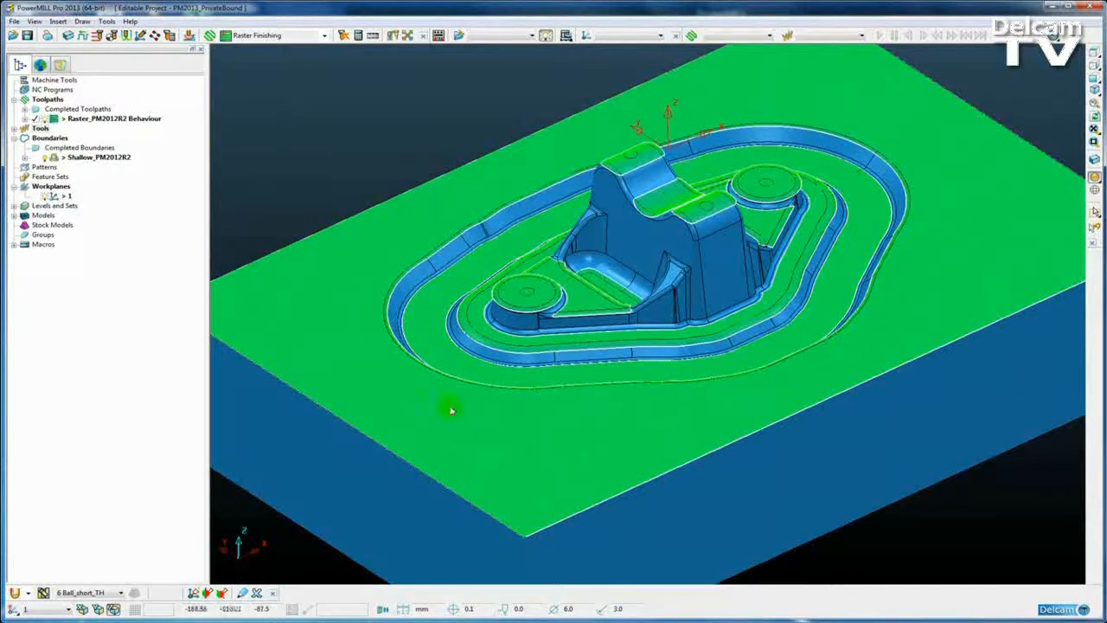
- Examine the tolerance, thickness, slope angle and cutting tool parameters of the Shallow_PM2012R2 boundary
middle_drag(532, 300, 510, 313)
middle_drag(602, 273, 574, 300)
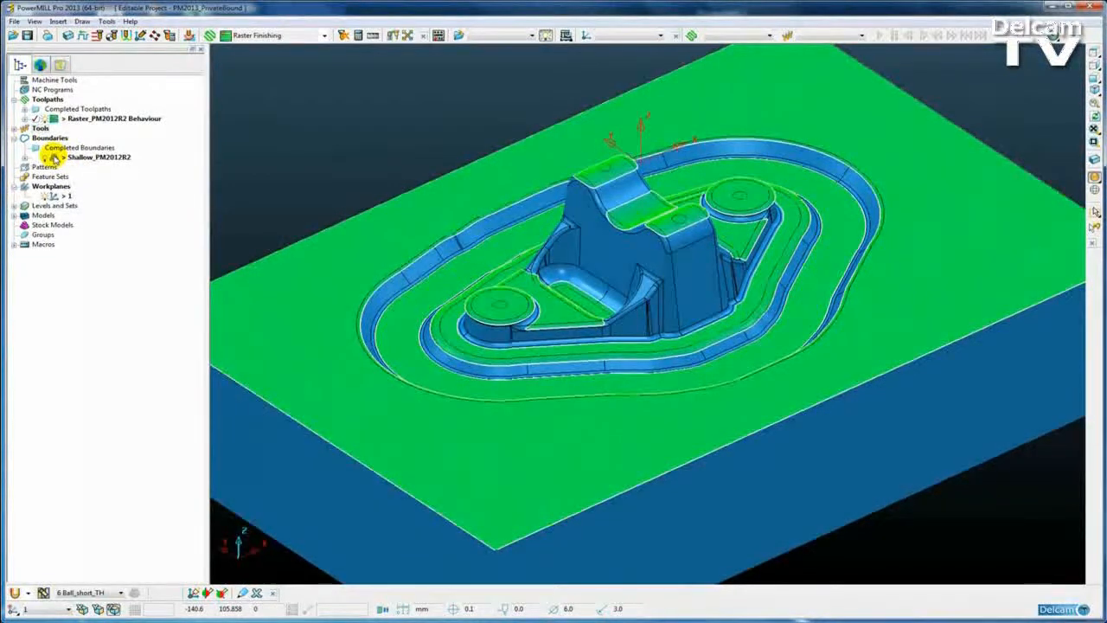
click(25, 157)
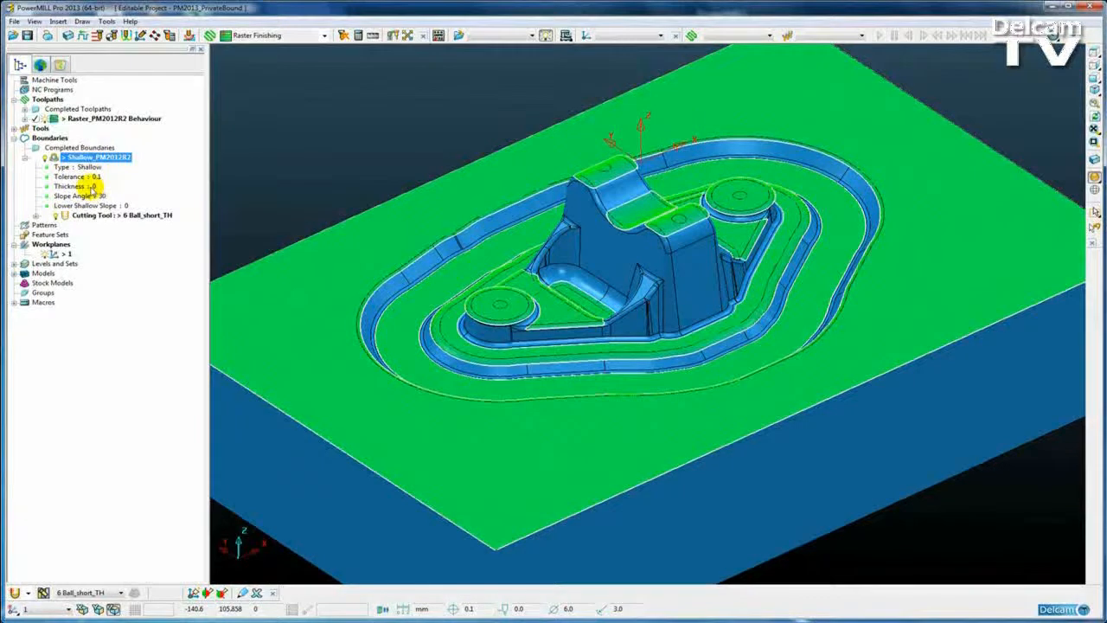
click(32, 159)
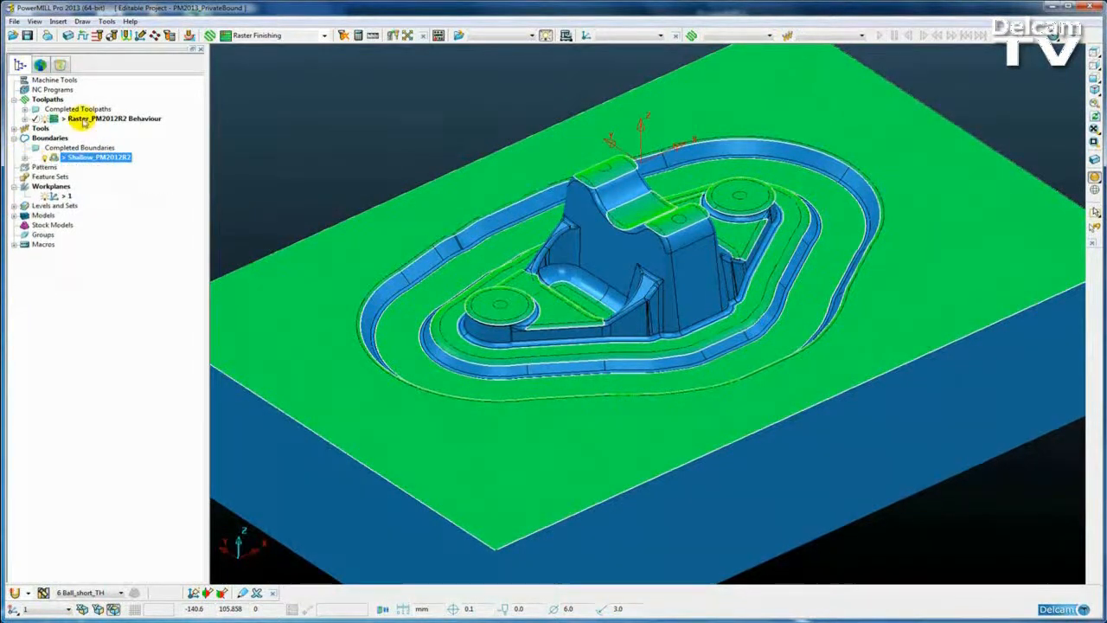
- Review the limit boundary and raster finishing settings of the Raster_PM2012R2 Behaviour toolpath
right_click(86, 118)
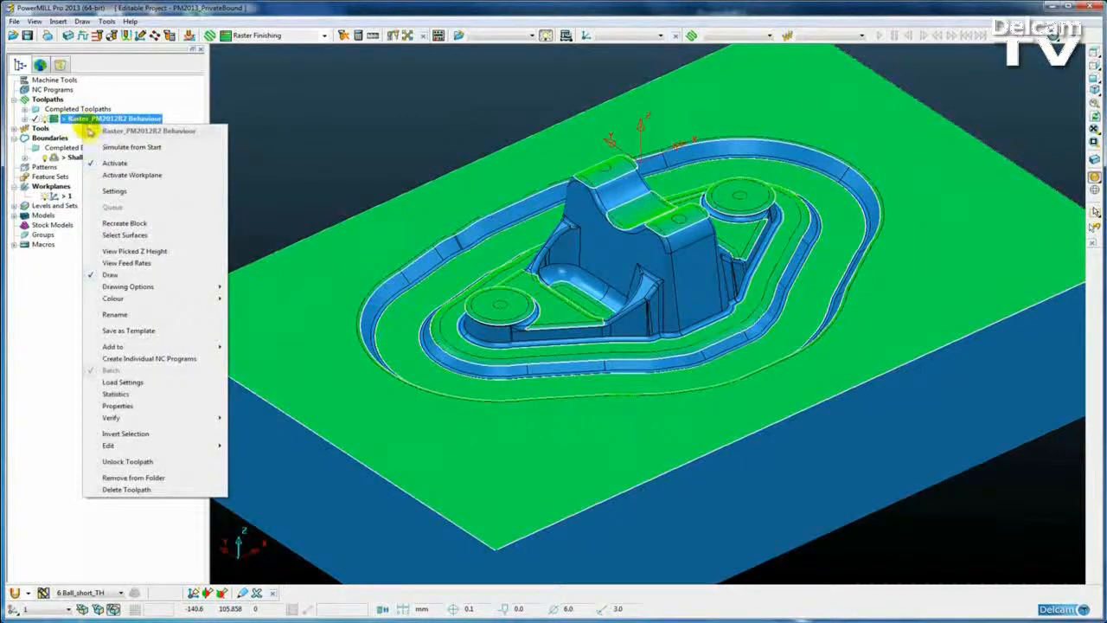
click(104, 192)
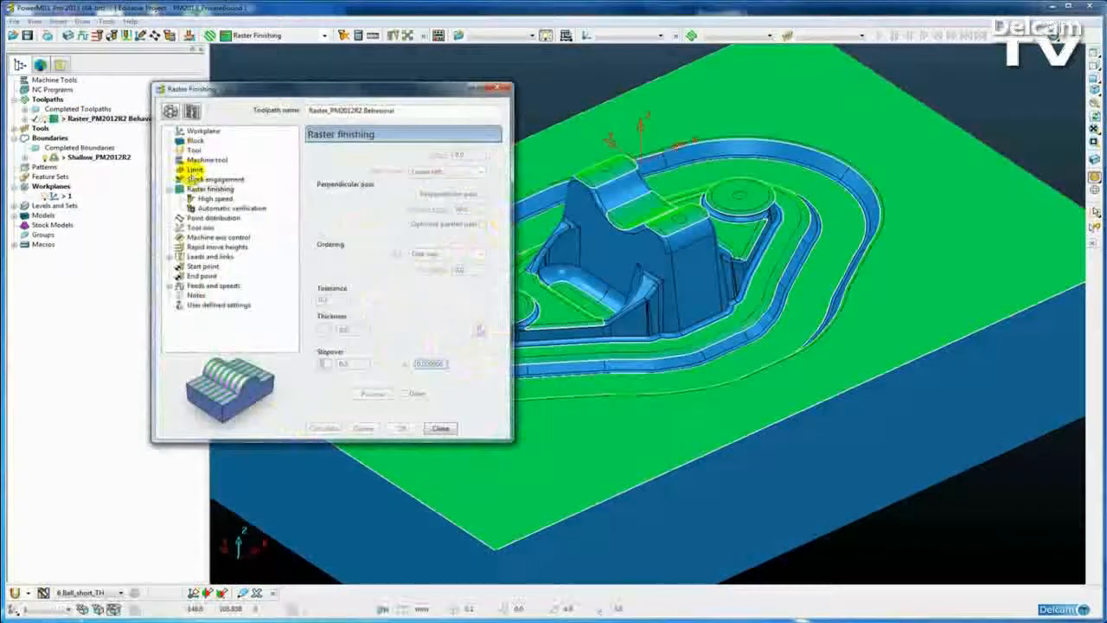
click(194, 169)
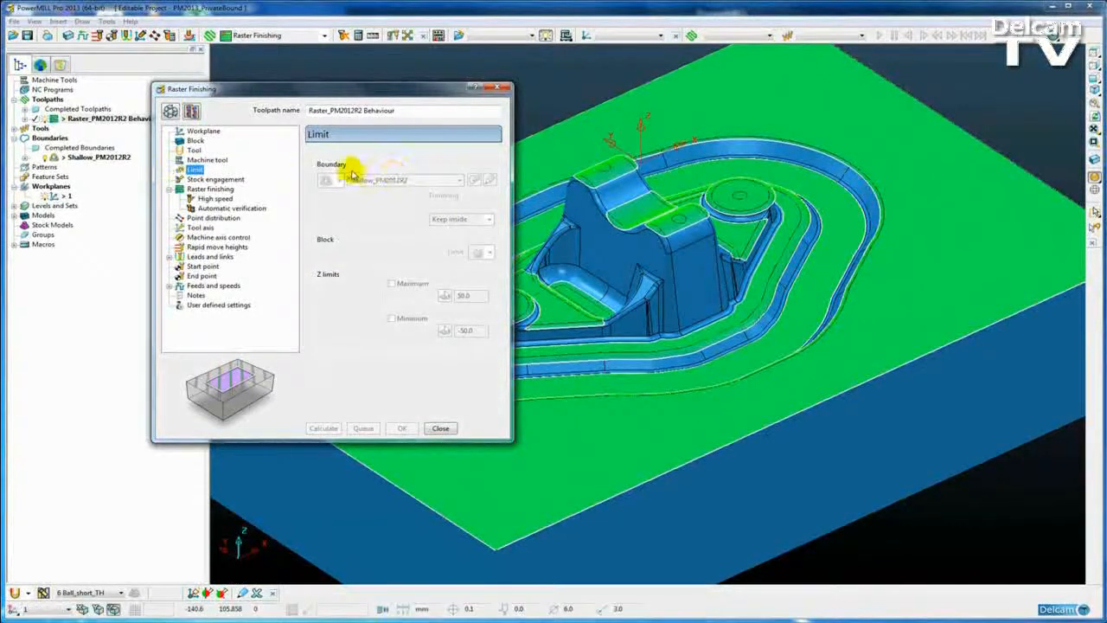
click(211, 188)
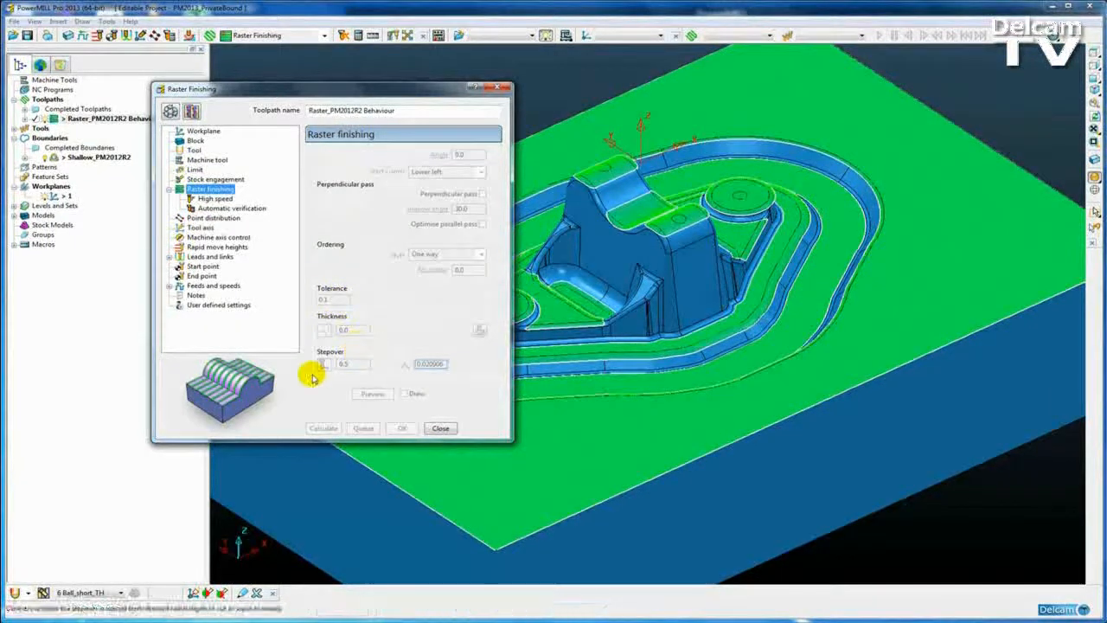
- Recalculate the Raster_PM2012R2 Behaviour toolpath with a thickness of 1.0 and close its settings
drag(374, 93, 337, 108)
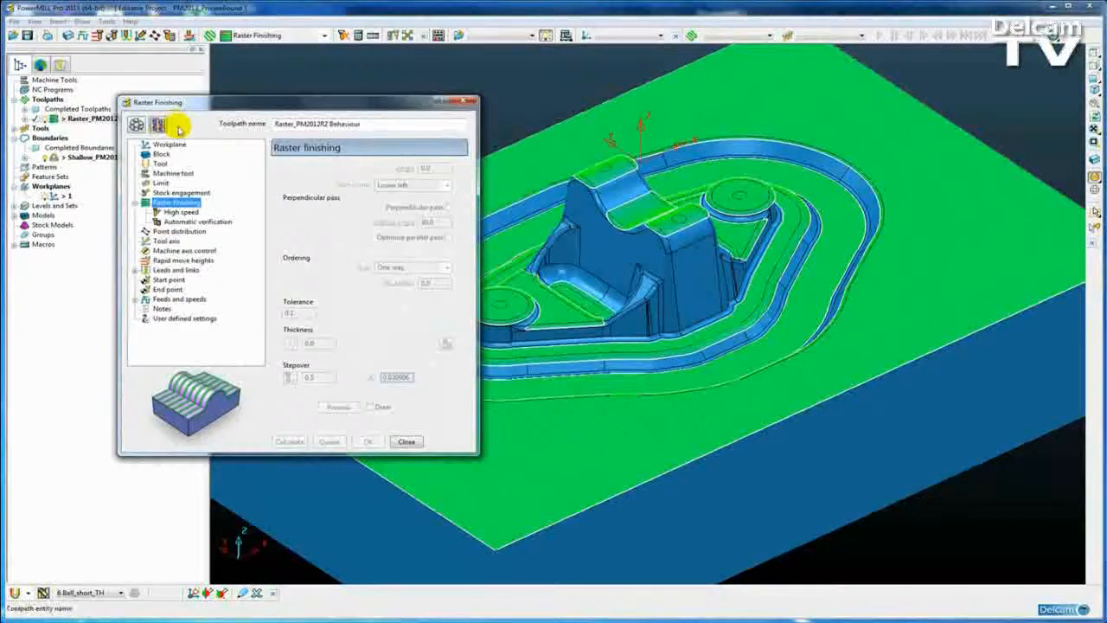
click(158, 123)
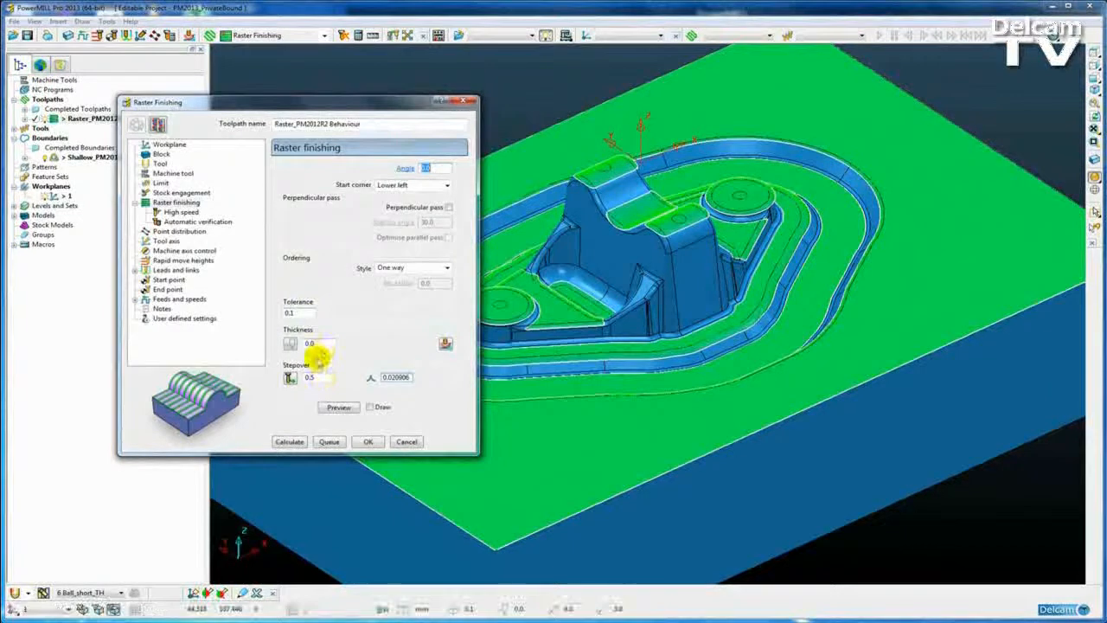
double_click(309, 344)
text(1)
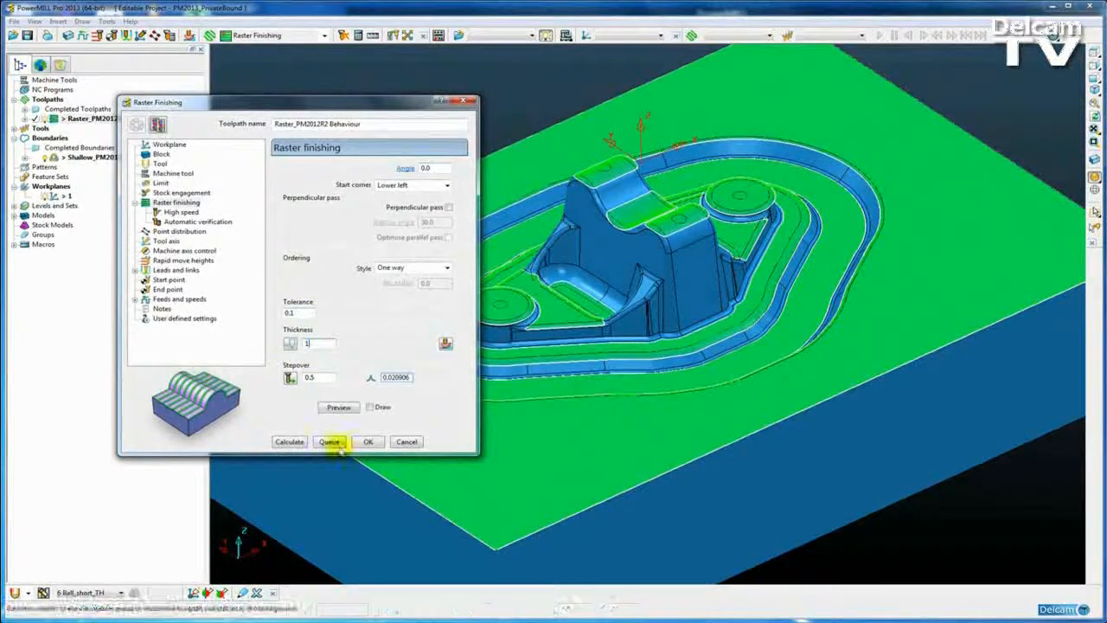
click(291, 442)
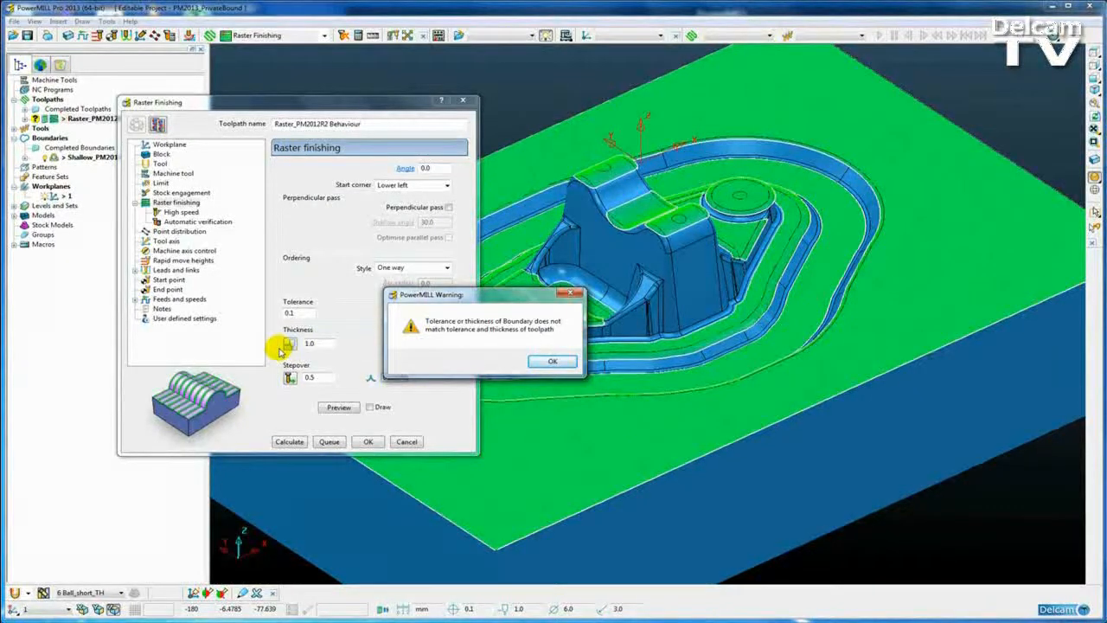
click(552, 362)
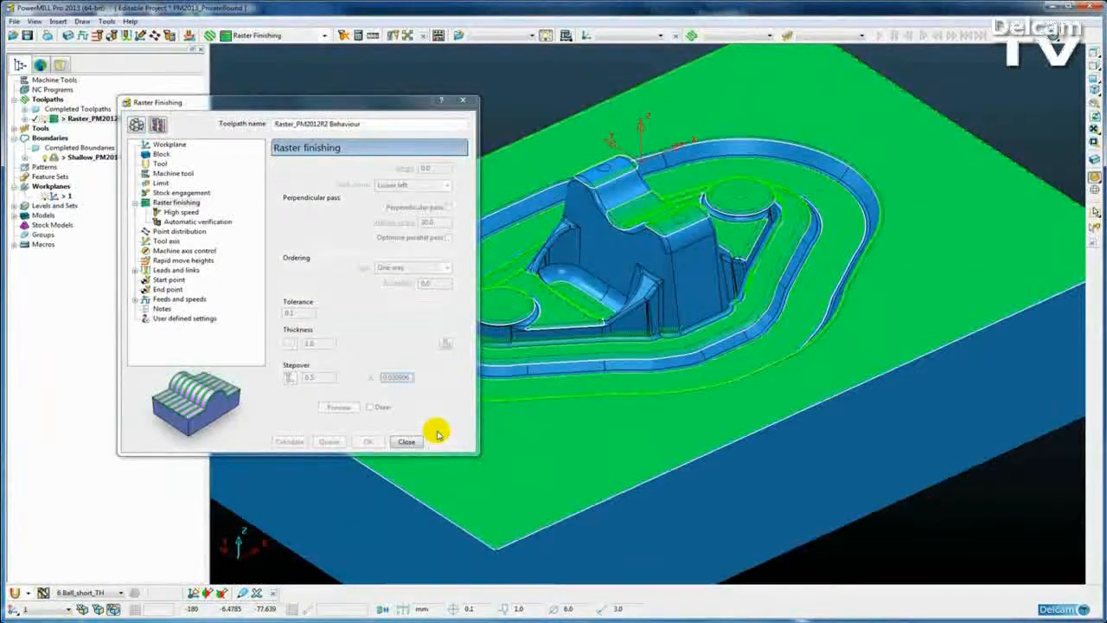
click(406, 441)
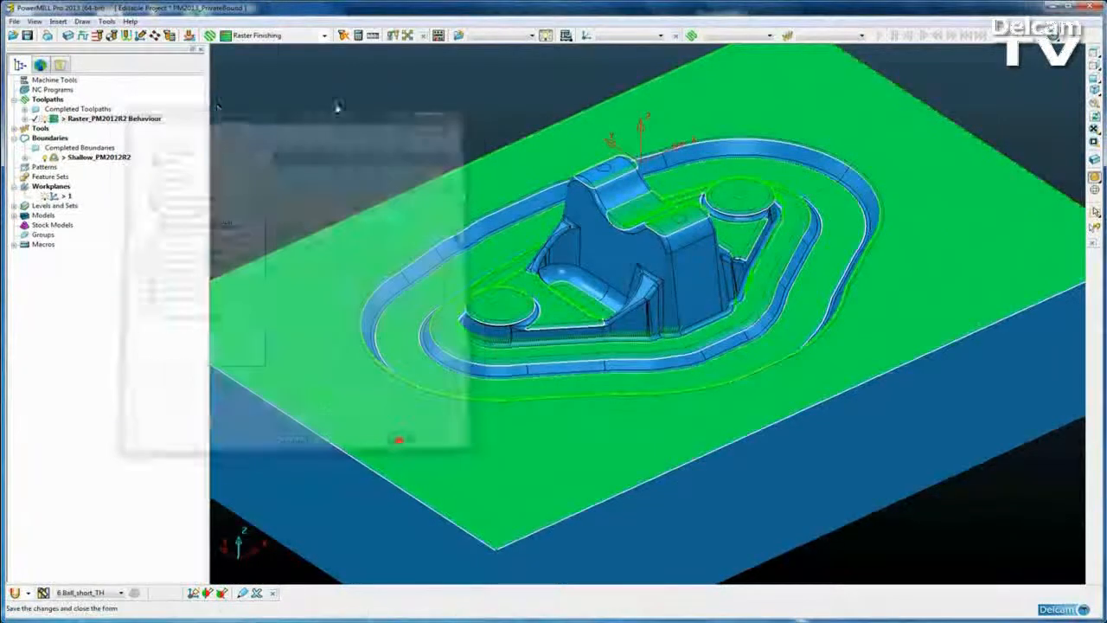
- Create a Shallow boundary with upper angle 30, tolerance 0.1, thickness 1.0 and the 6 Ball_short_TH tool, allowing it to be private
right_click(61, 140)
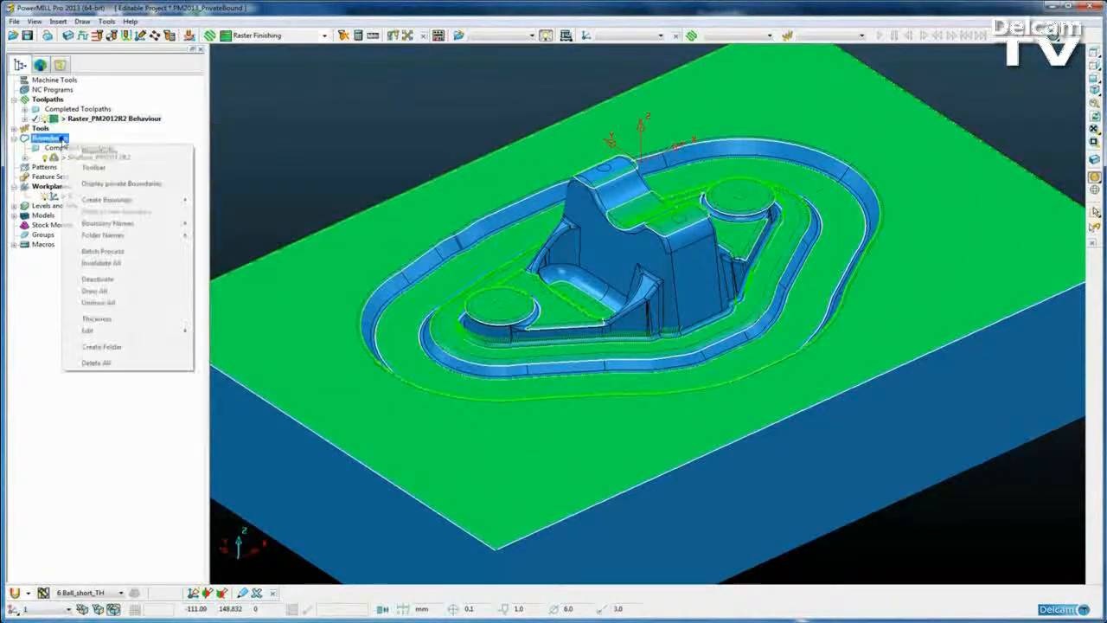
mouse_move(191, 199)
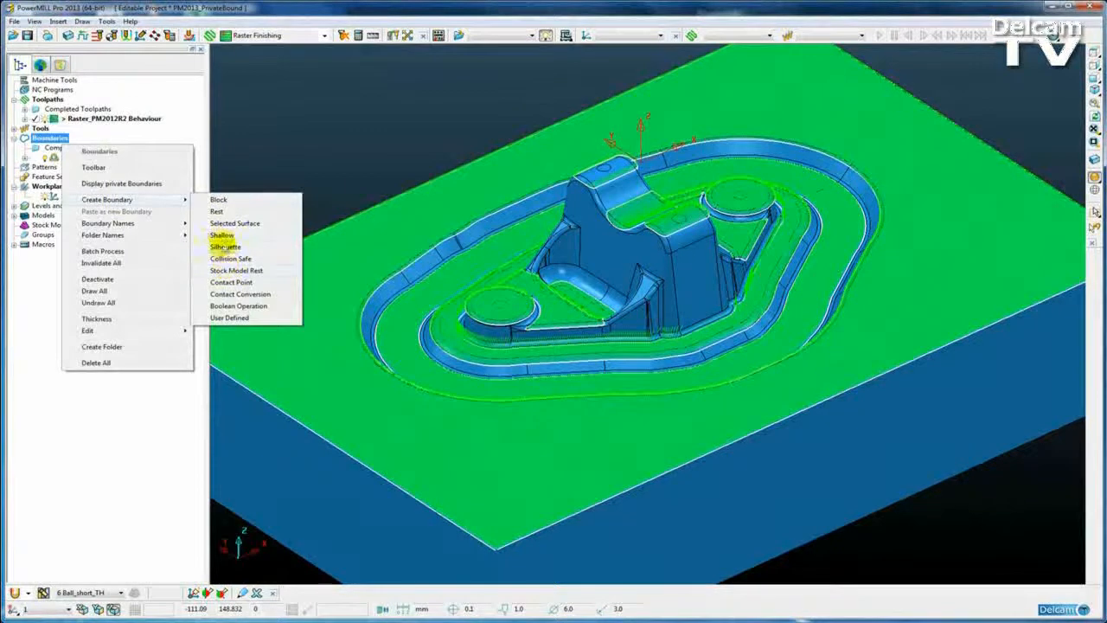
click(221, 237)
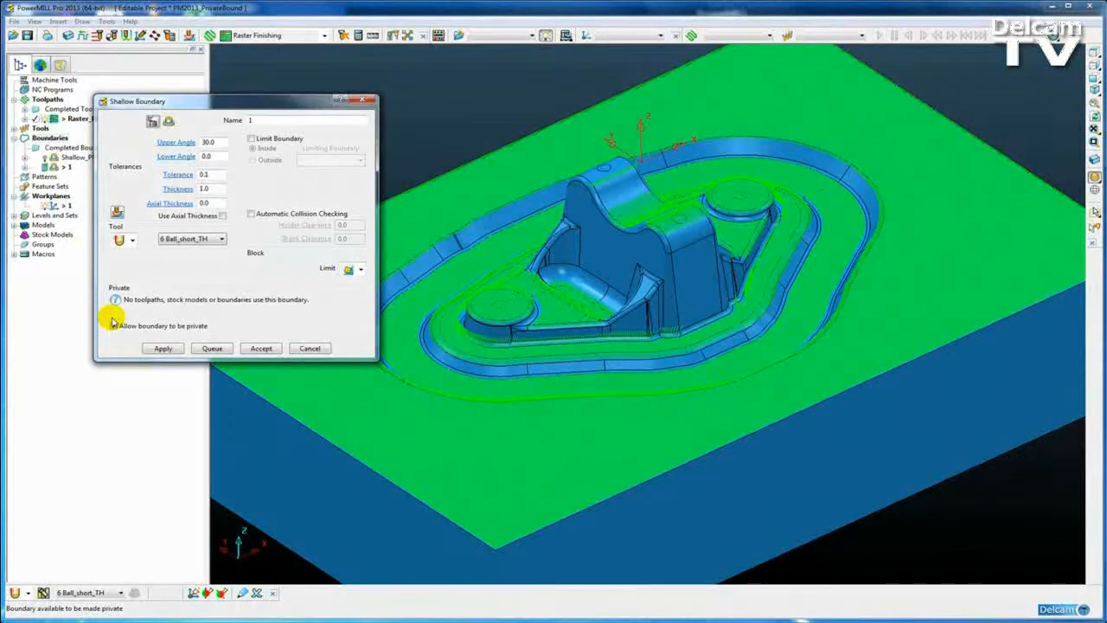
click(163, 348)
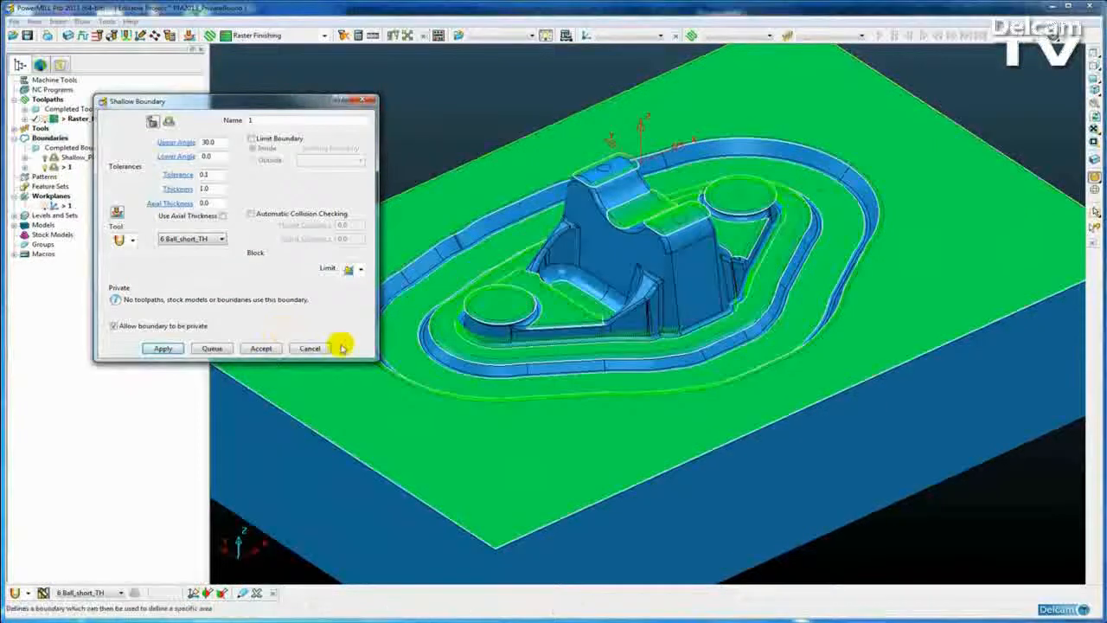
click(261, 348)
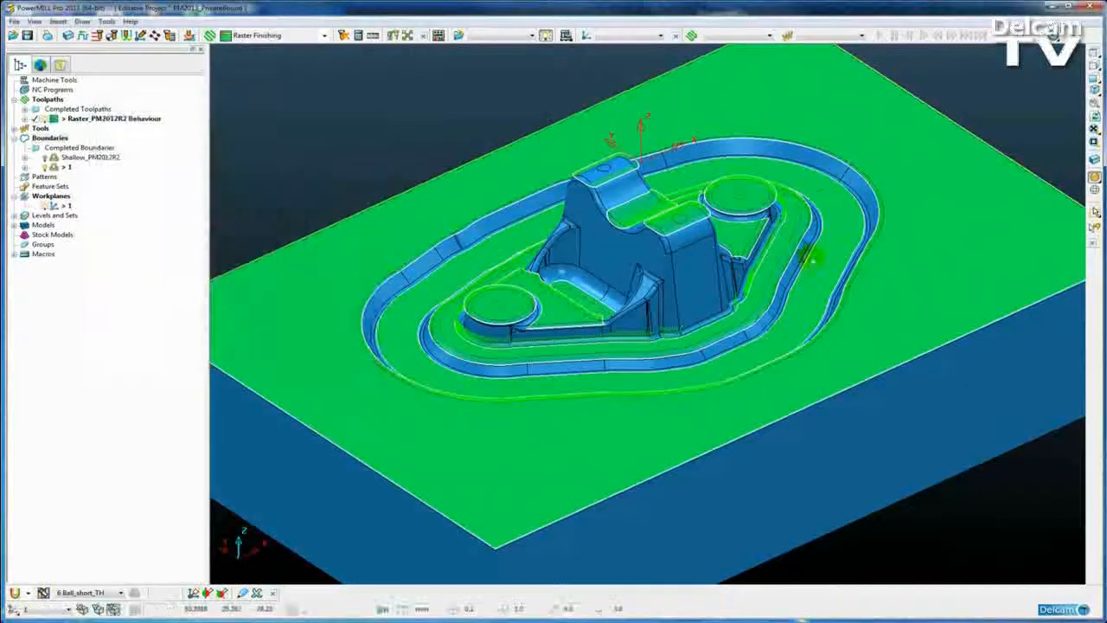
- Create another raster finishing toolpath from the existing strategy template and name it Raster_PM2013
shift+middle_drag(612, 254, 605, 313)
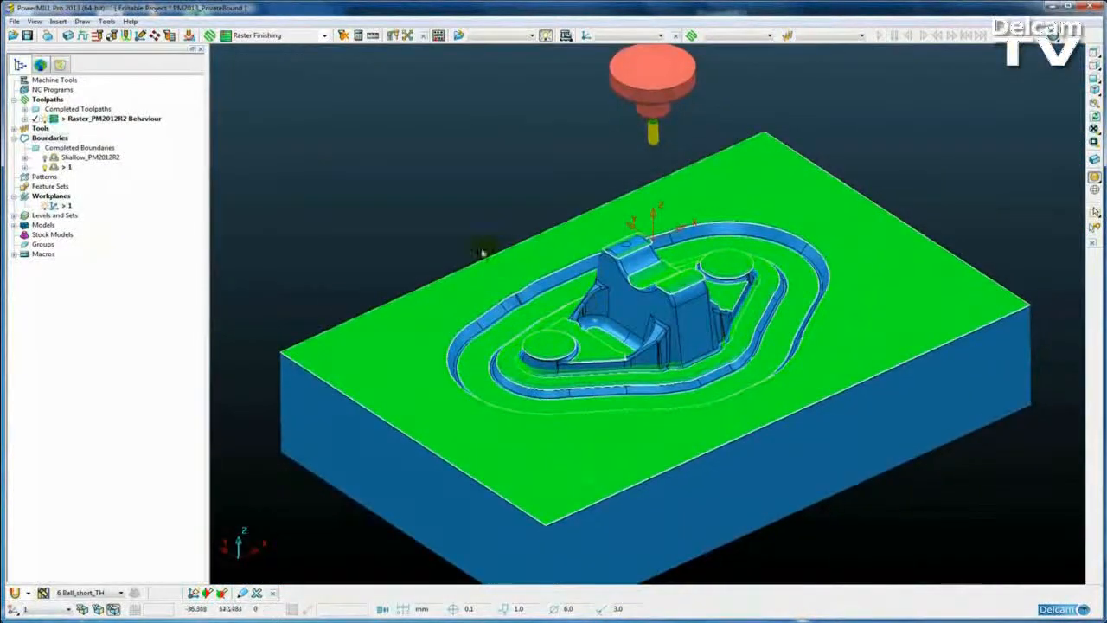
click(227, 36)
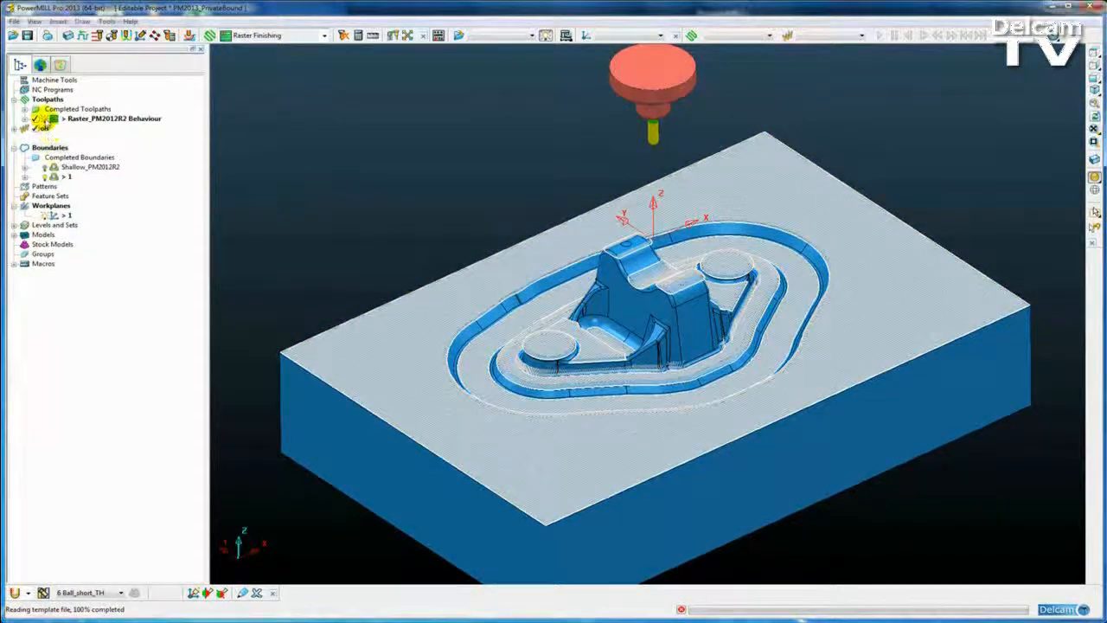
click(44, 120)
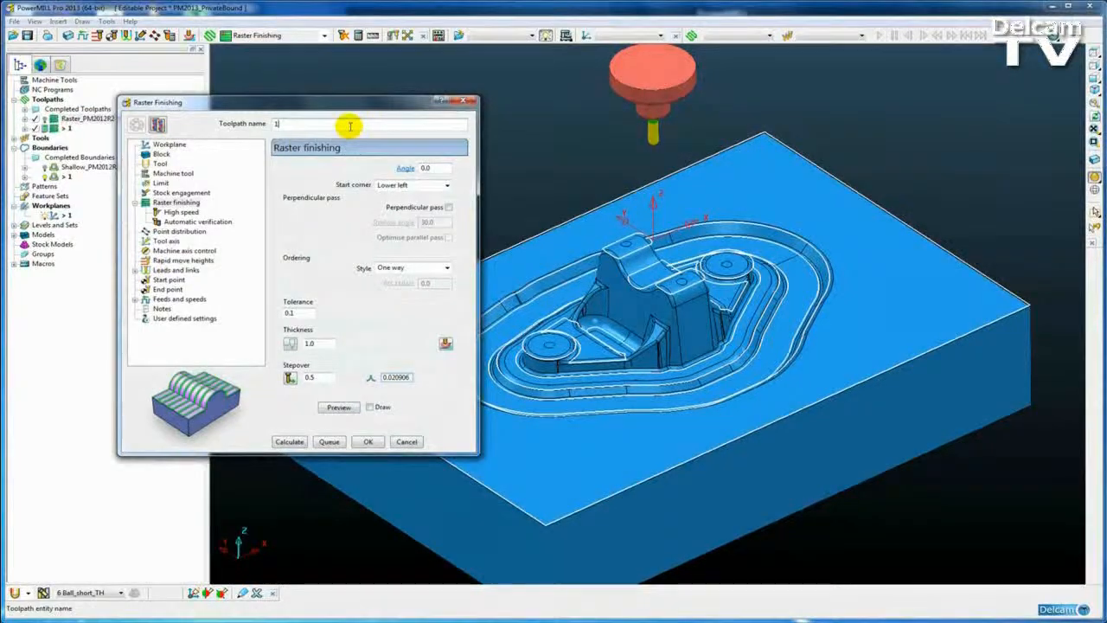
text(Raster_PM2013)
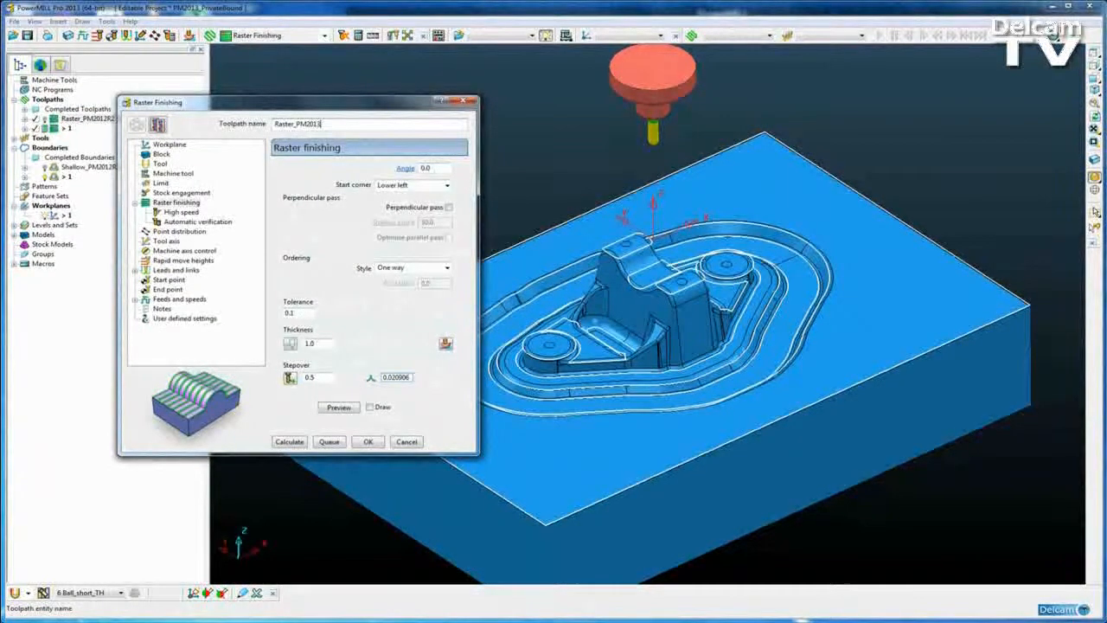
- Limit the Raster_PM2013 toolpath to boundary 1 with trimming set to keep inside
click(156, 184)
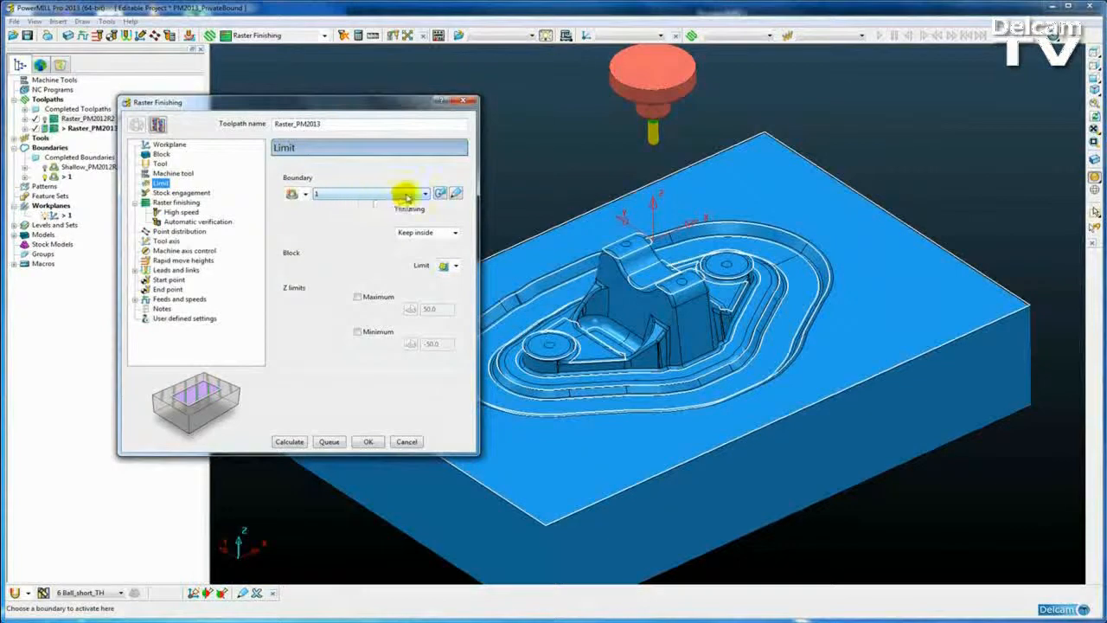
click(422, 193)
click(344, 235)
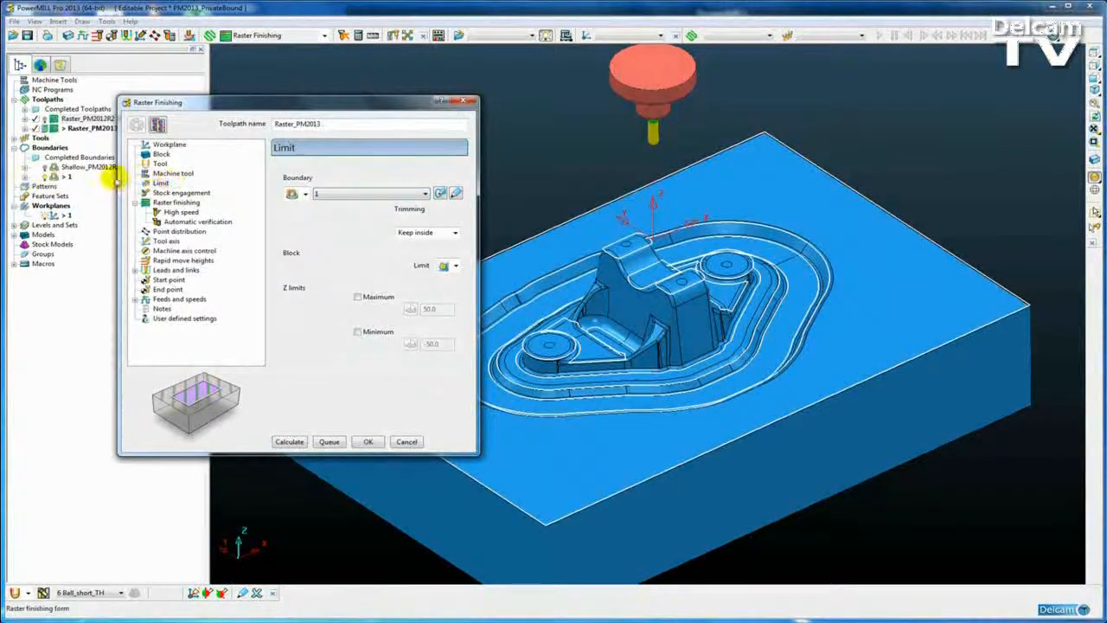
- Check boundary 1's parameters against the raster finishing settings and calculate the Raster_PM2013 toolpath
drag(319, 108, 340, 88)
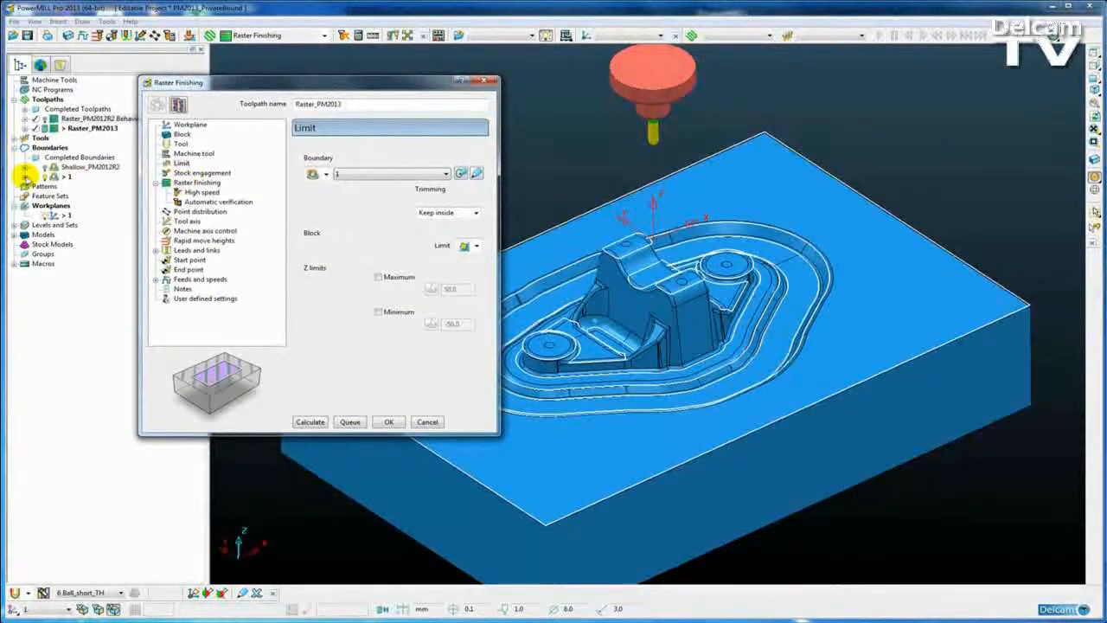
click(25, 176)
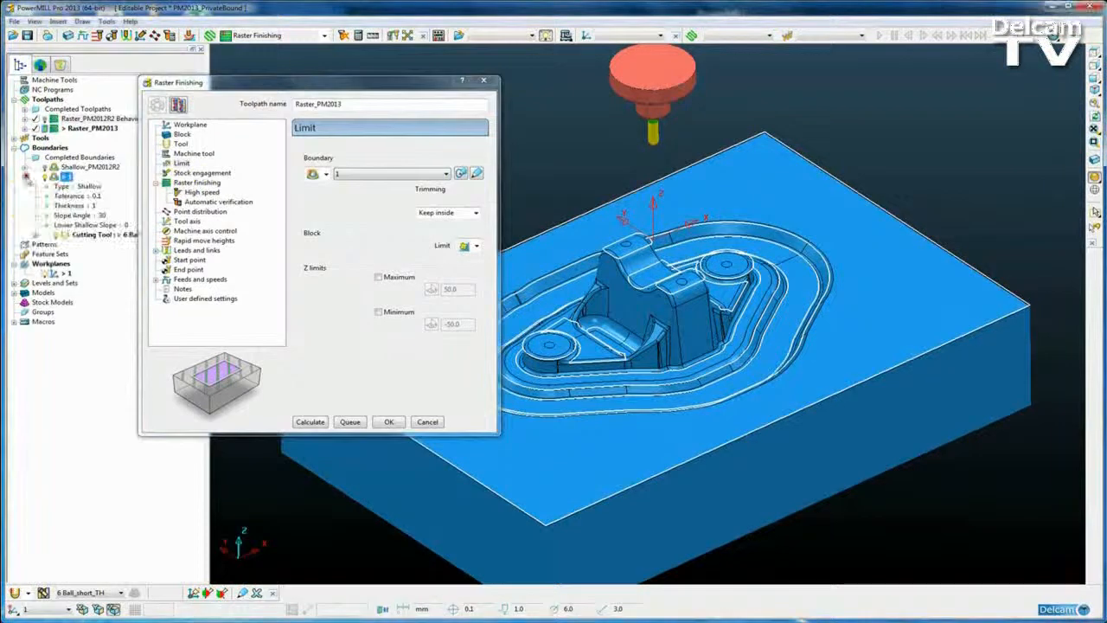
click(156, 183)
click(181, 182)
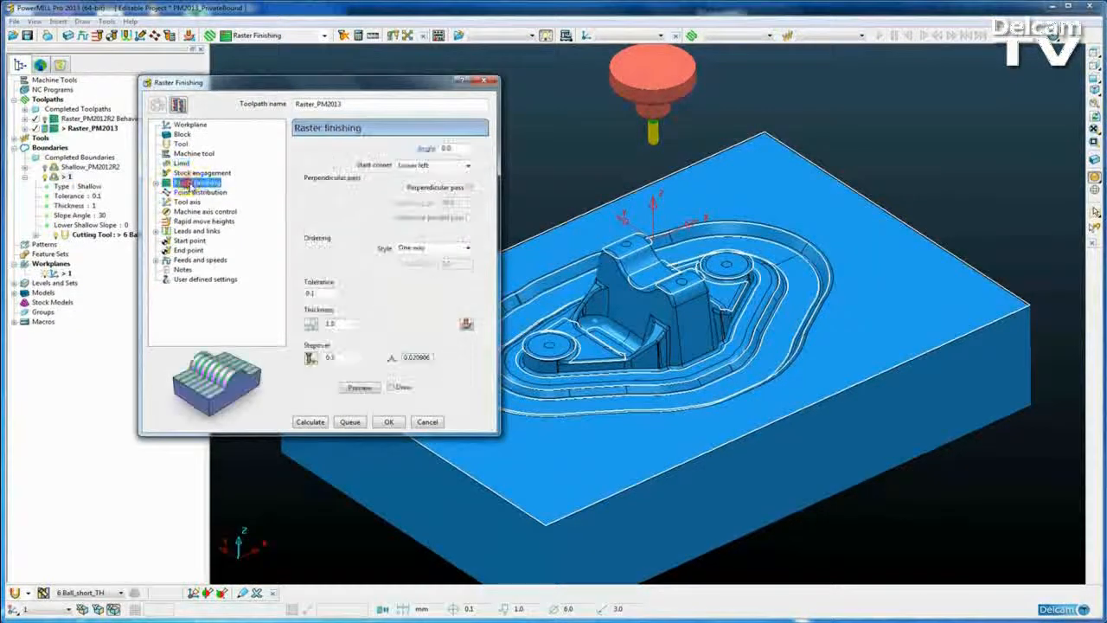
click(310, 421)
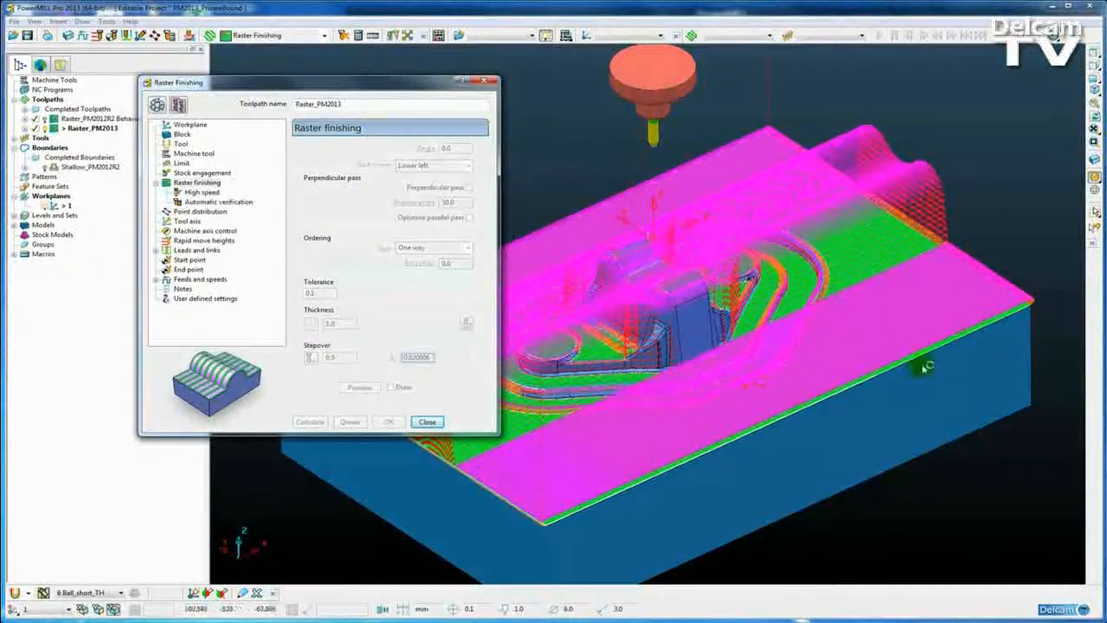
- Display the toolpath toolbar and hide the link moves of the Raster_PM2013 toolpath
middle_drag(671, 313, 695, 302)
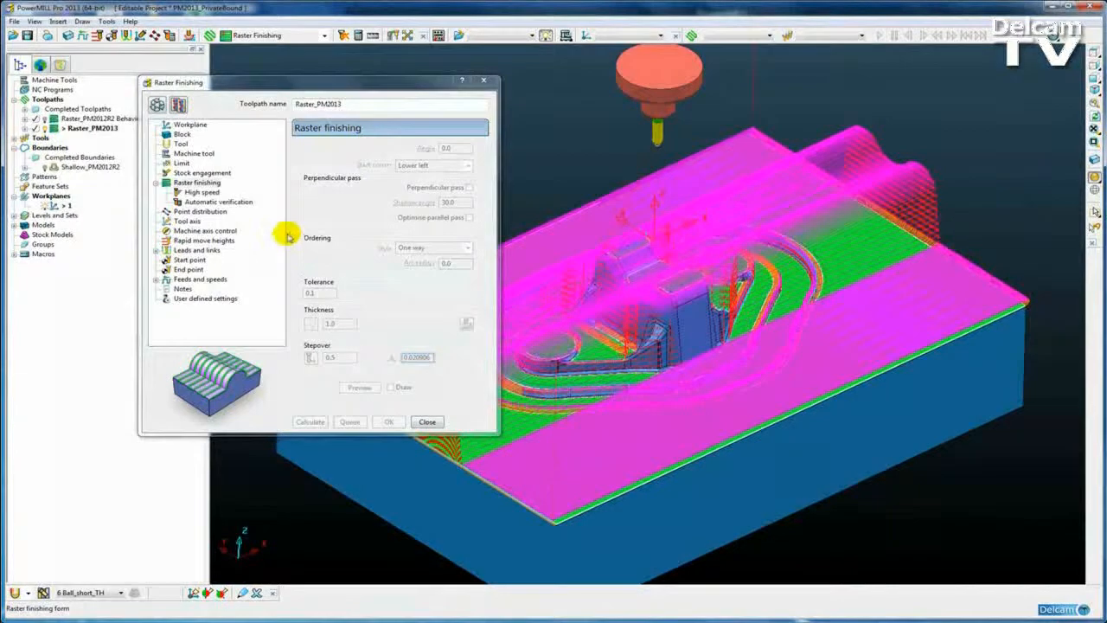
right_click(48, 103)
click(85, 129)
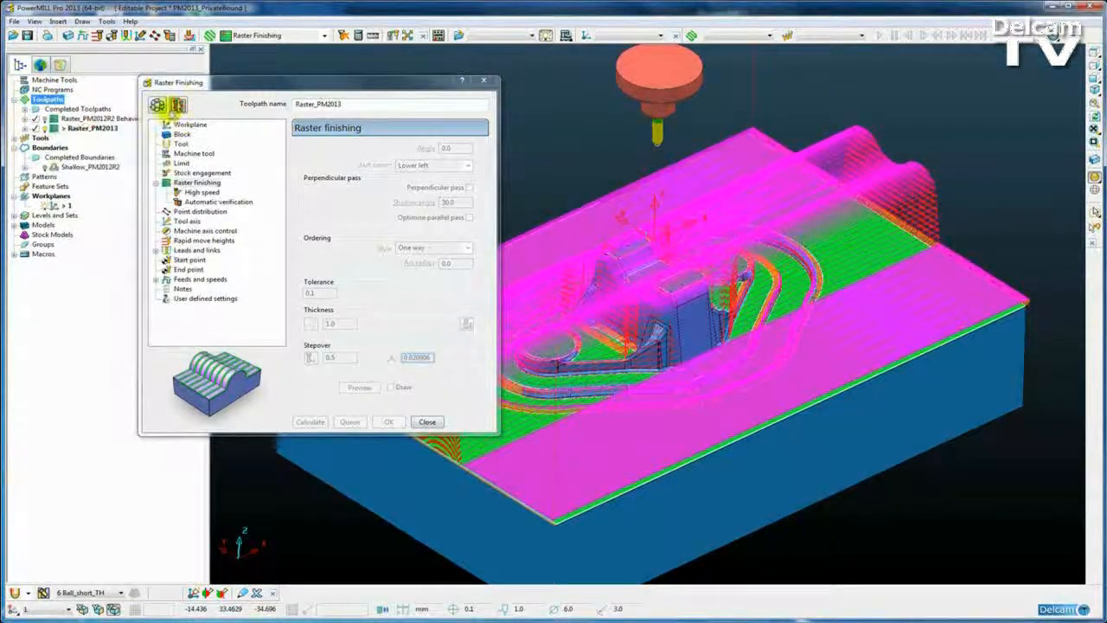
click(270, 53)
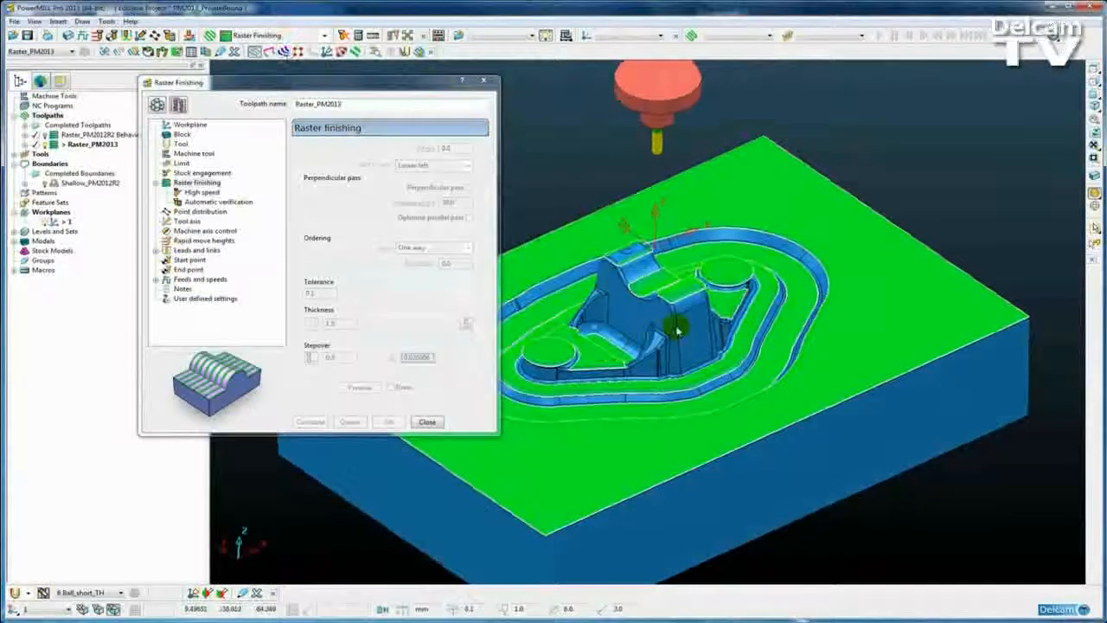
- Make the Raster_PM2013 toolpath editable and recalculate it with a thickness of 0.0
drag(290, 83, 238, 85)
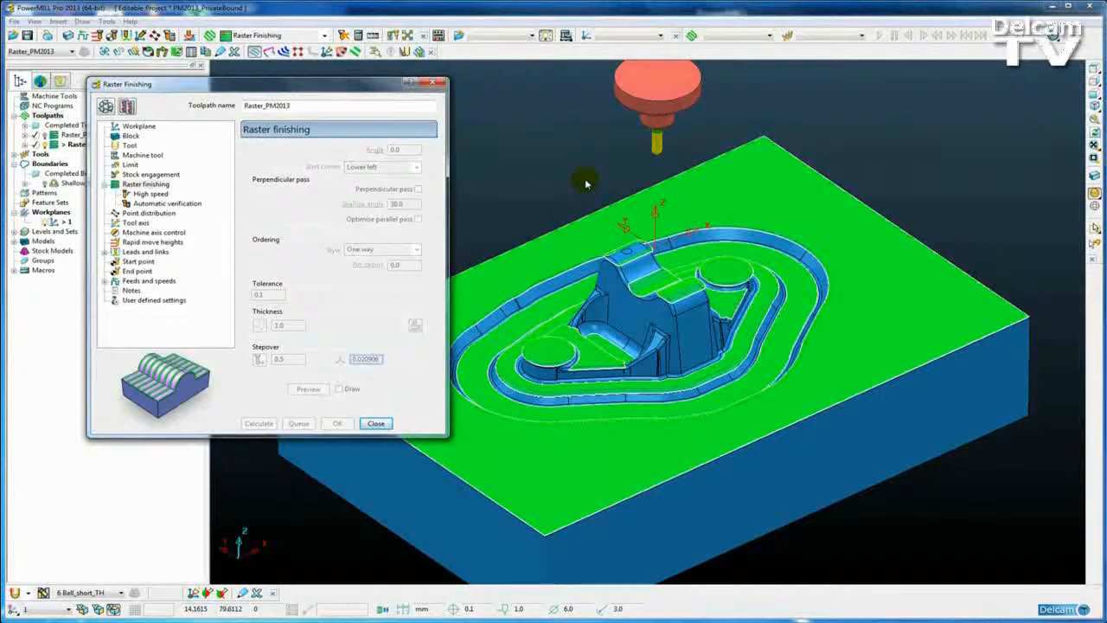
drag(246, 84, 281, 77)
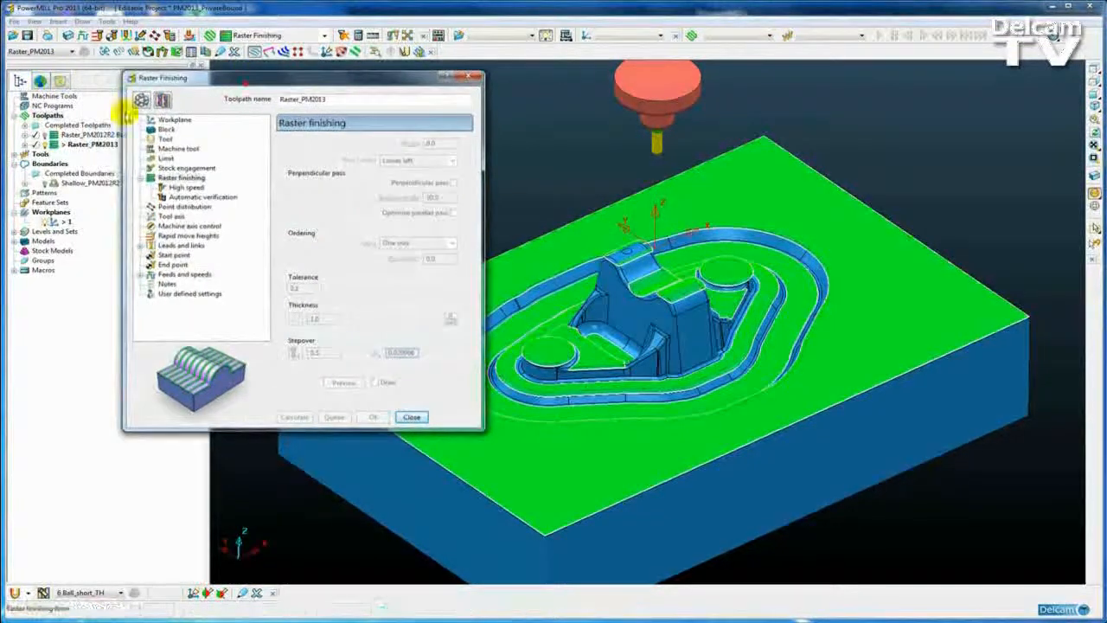
click(141, 99)
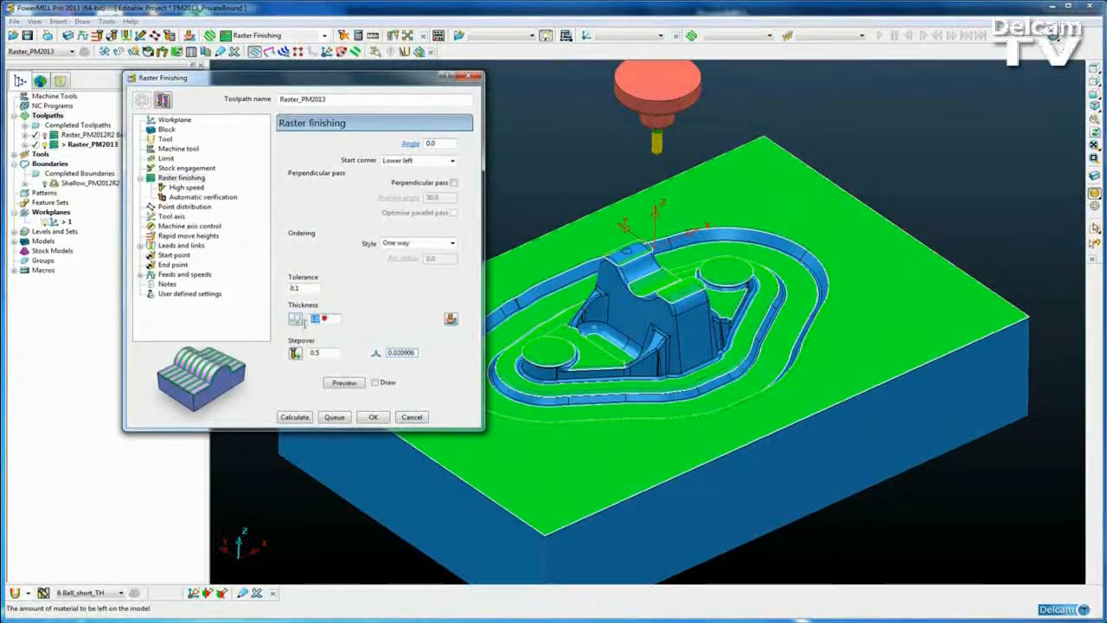
drag(304, 77, 321, 70)
click(309, 409)
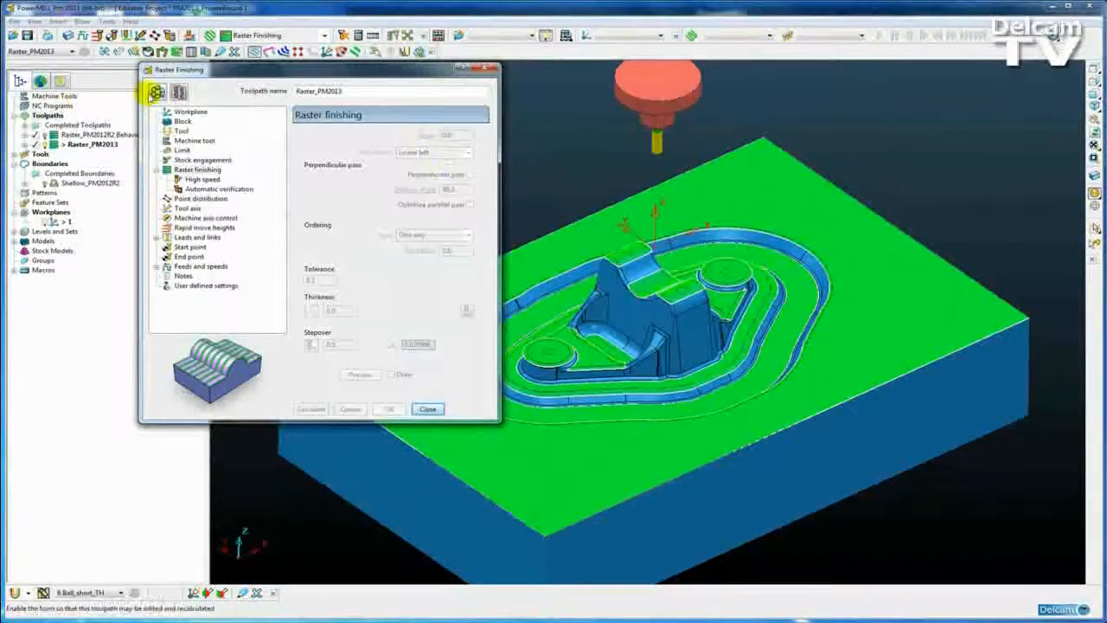
- Create an editable copy of the Raster_PM2013 toolpath and check which boundary limits the copy
click(180, 92)
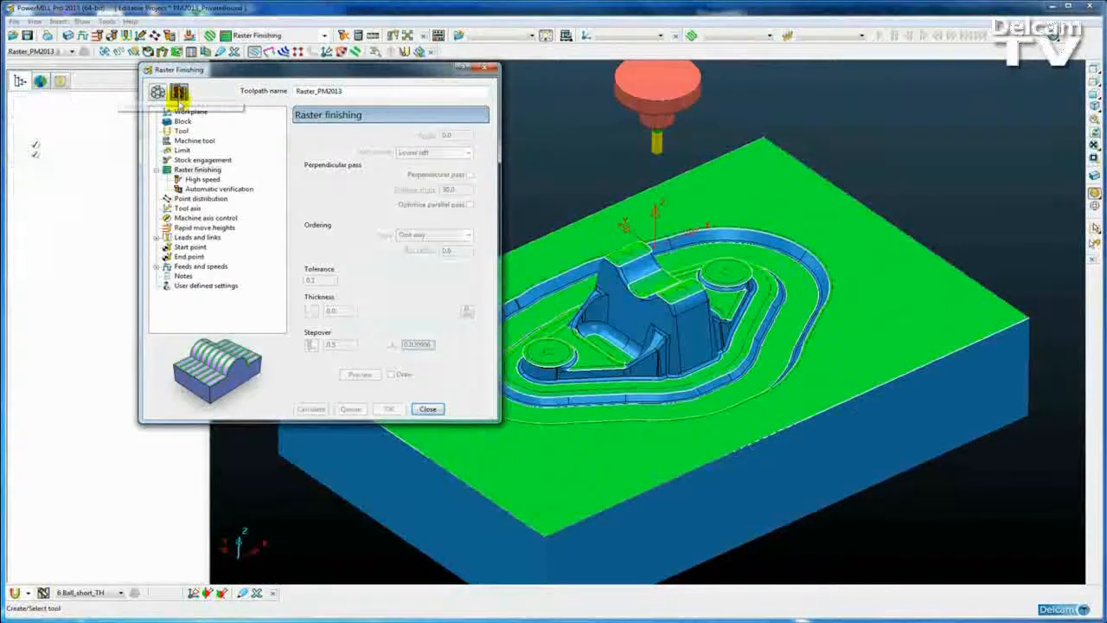
drag(238, 67, 264, 71)
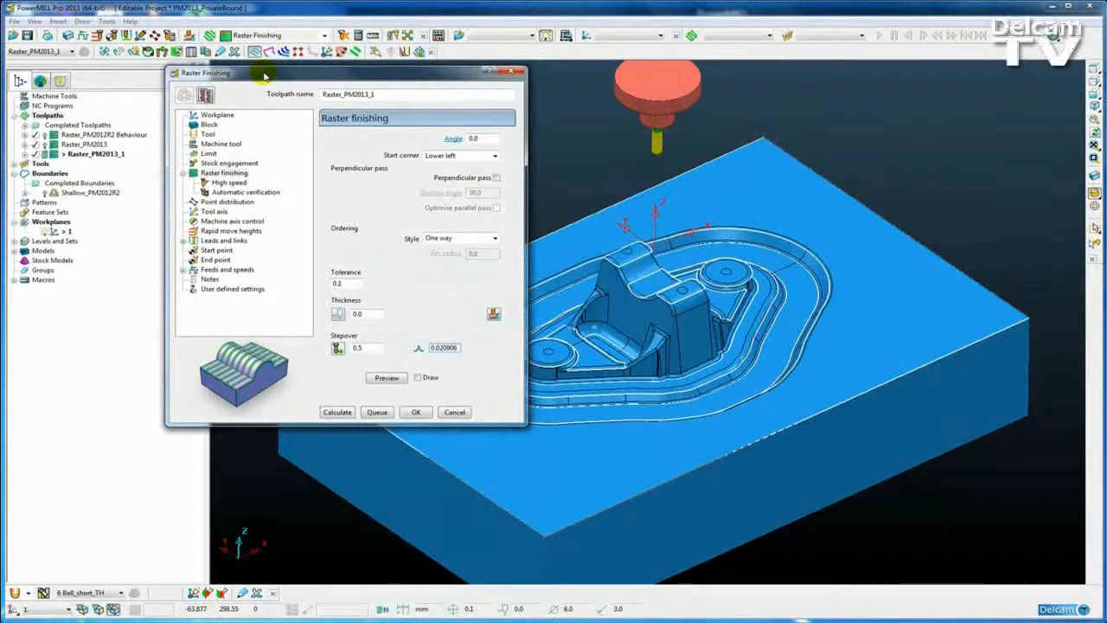
click(208, 153)
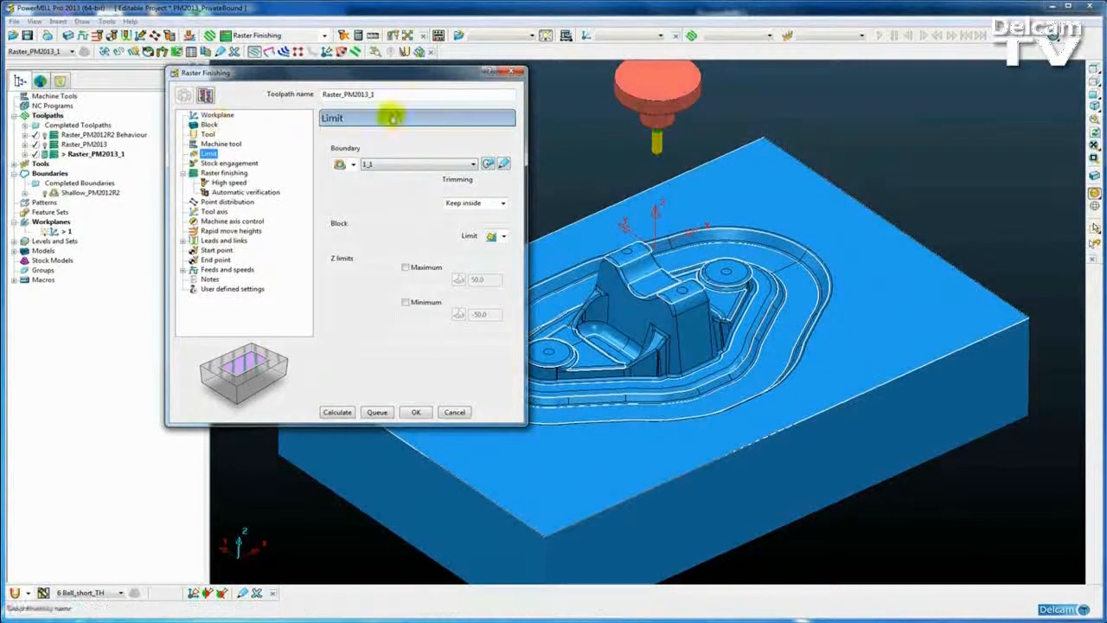
- Switch the Raster_PM2013_1 toolpath to the 8 Ball_short_TH tool and calculate it
click(208, 135)
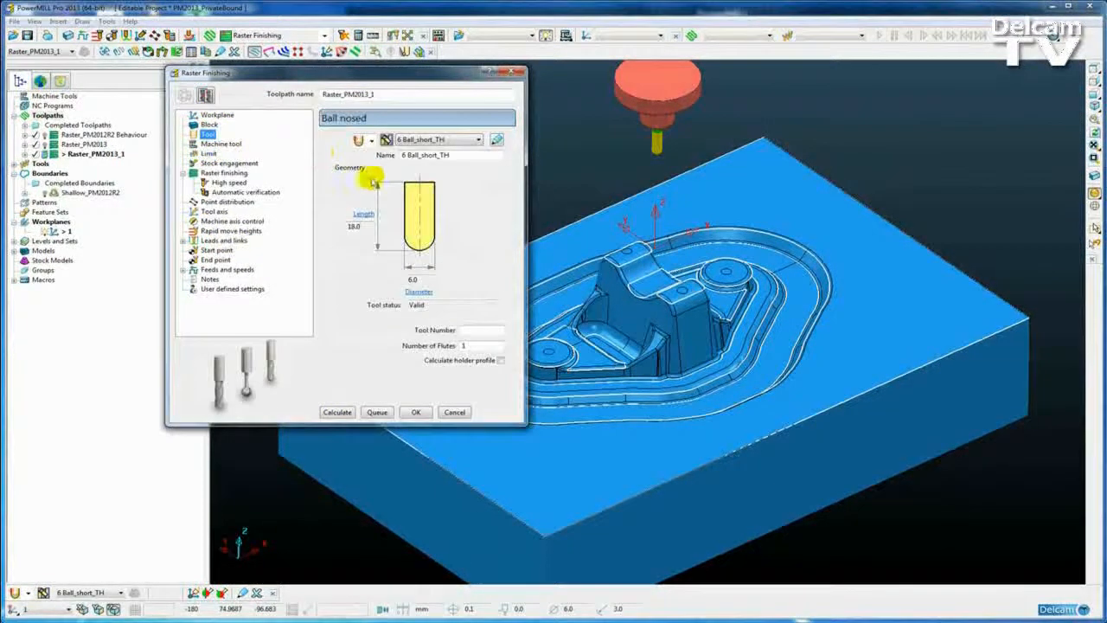
click(478, 139)
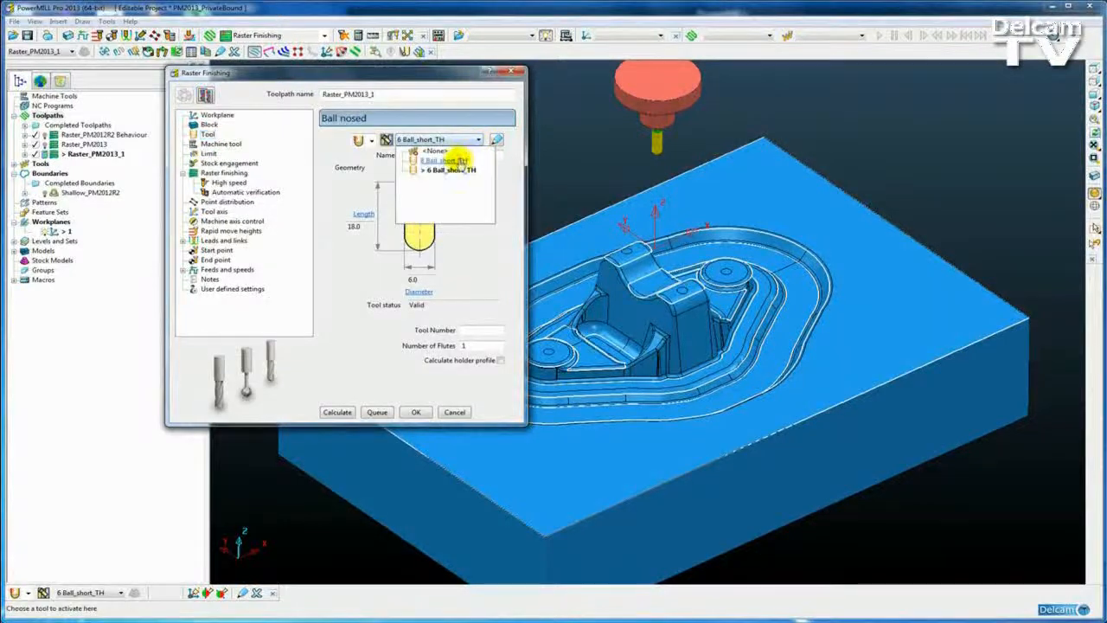
click(457, 161)
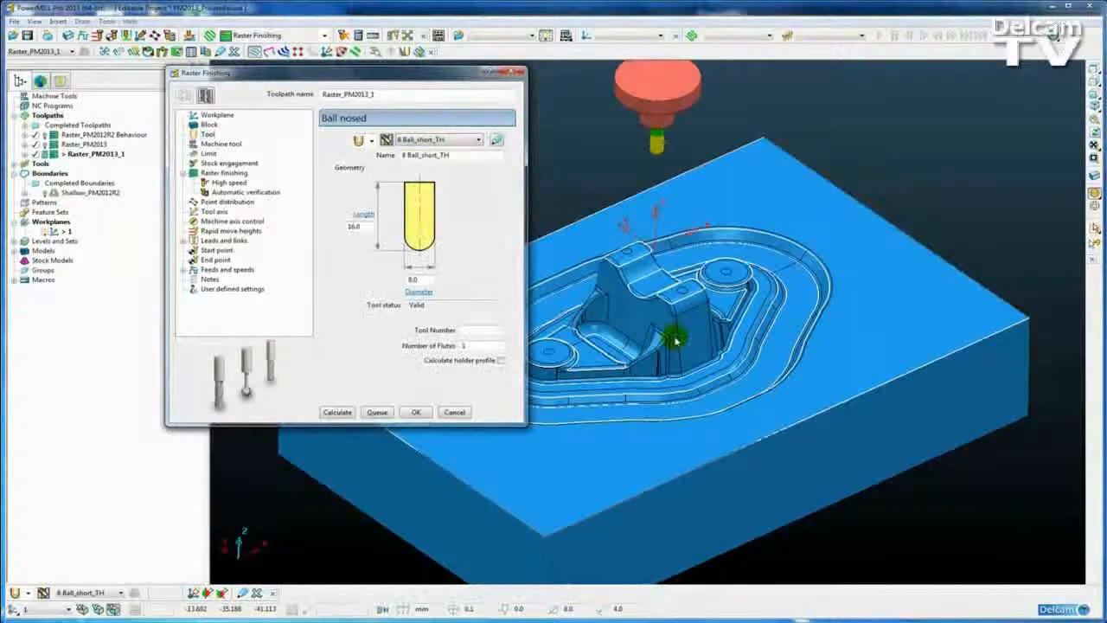
scroll(666, 343, up, 5)
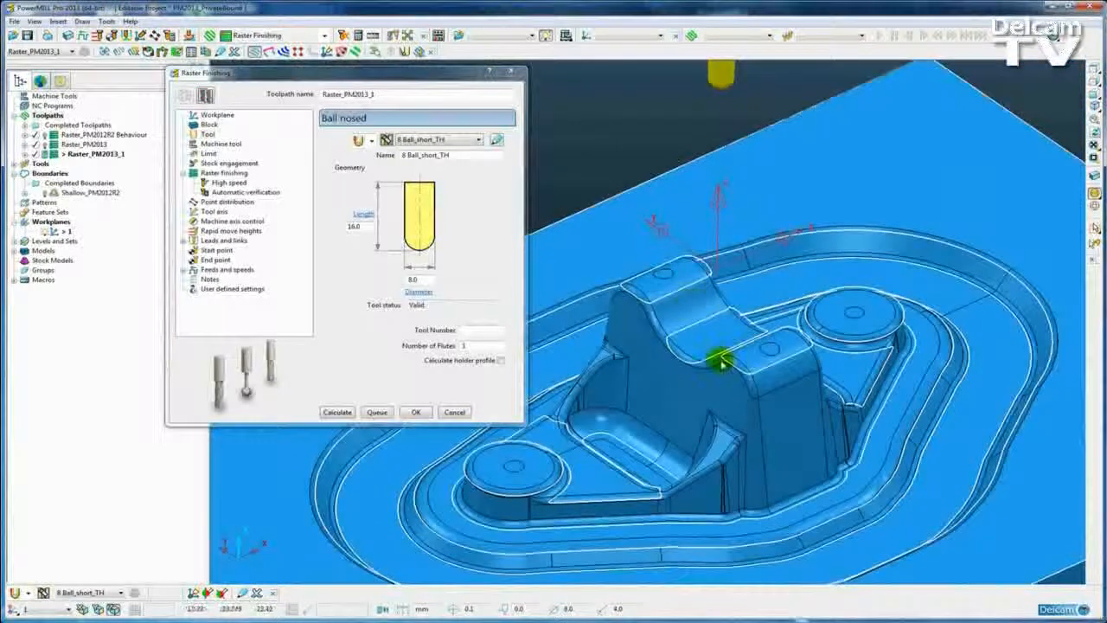
shift+middle_drag(718, 361, 715, 342)
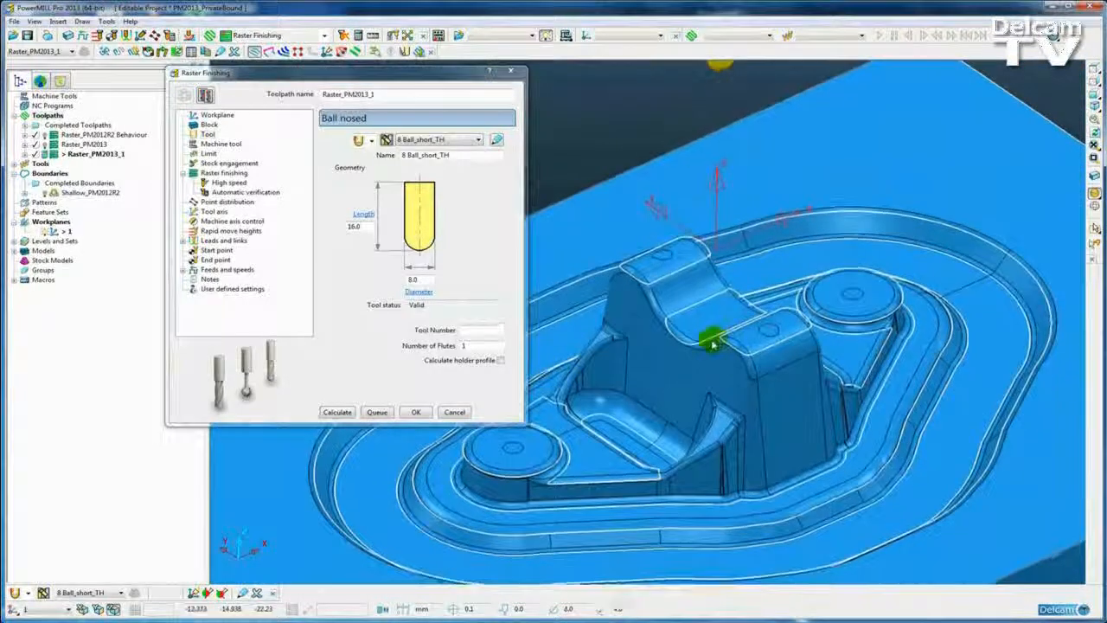
click(337, 412)
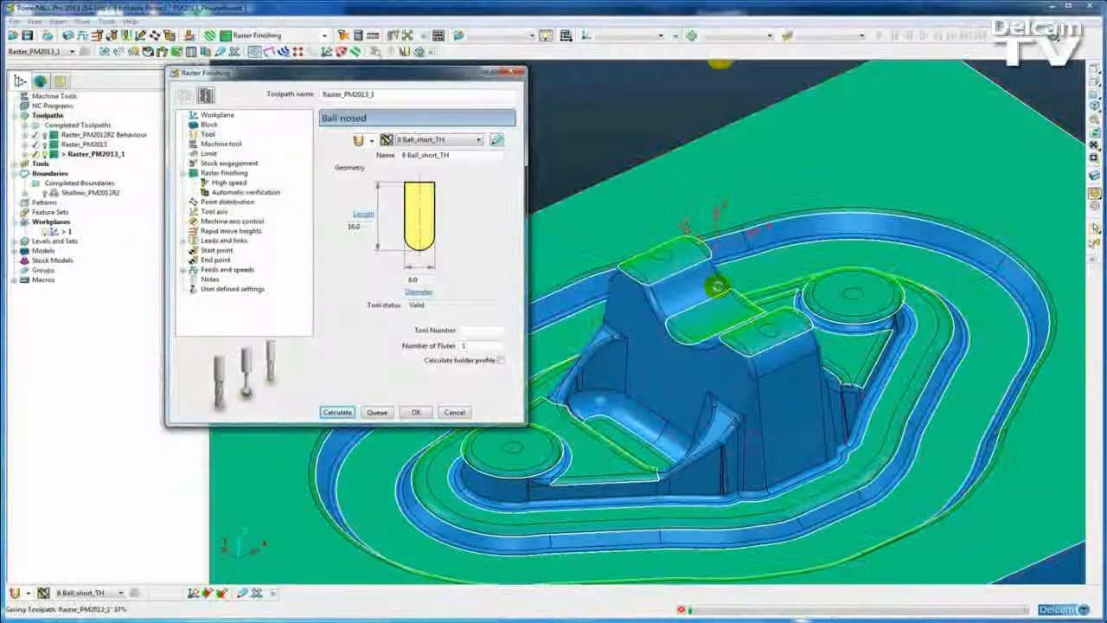
- Compare the raster passes and boundary edges of Raster_PM2013_1 and Raster_PM2013 along the curved edge of the central saddle
scroll(742, 290, down, 3)
scroll(742, 296, down, 1)
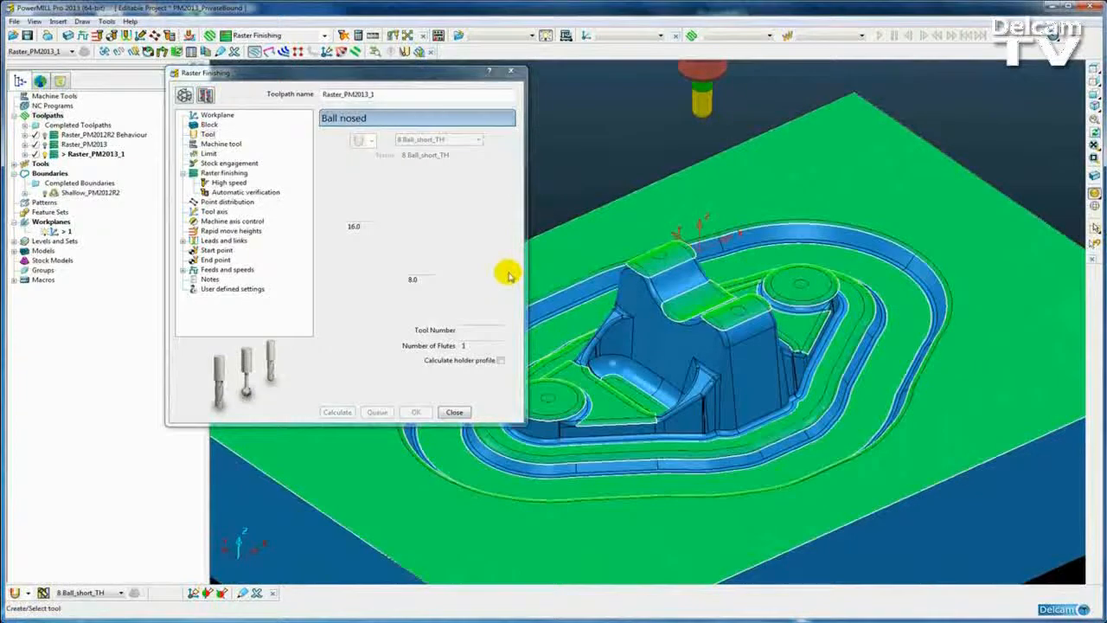
scroll(679, 313, up, 3)
scroll(637, 327, up, 5)
middle_drag(638, 295, 687, 341)
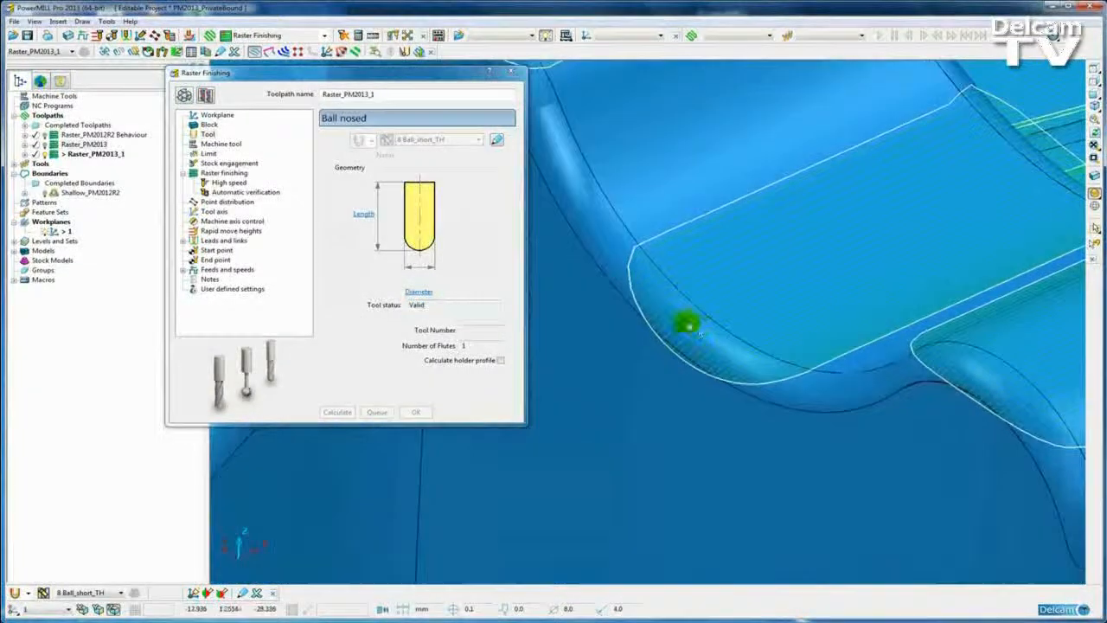
click(33, 153)
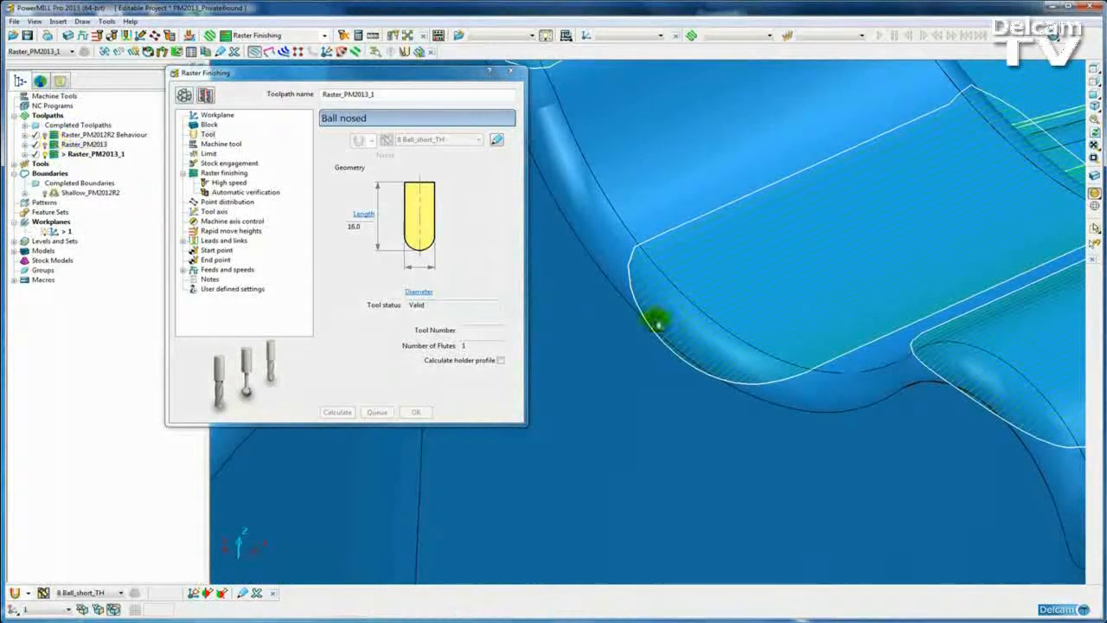
double_click(56, 147)
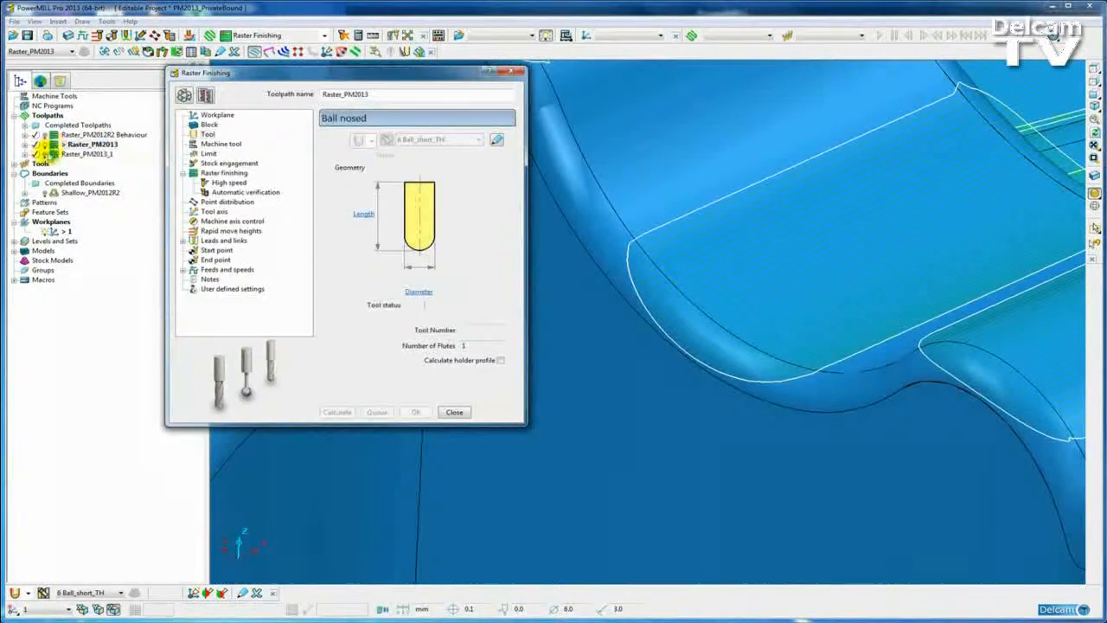
scroll(640, 372, up, 3)
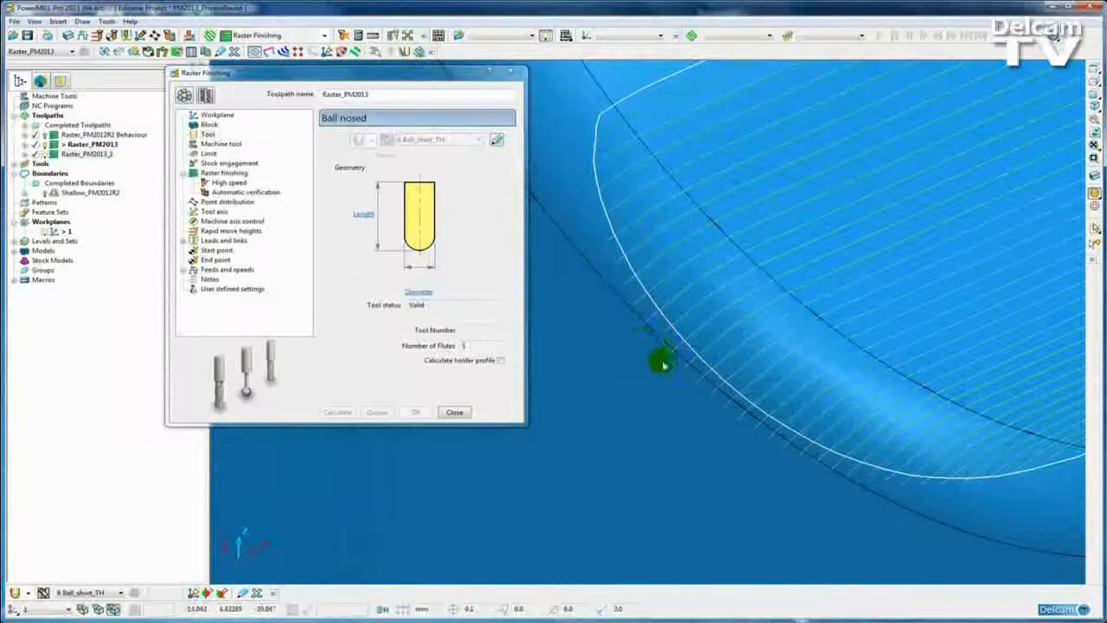
click(49, 153)
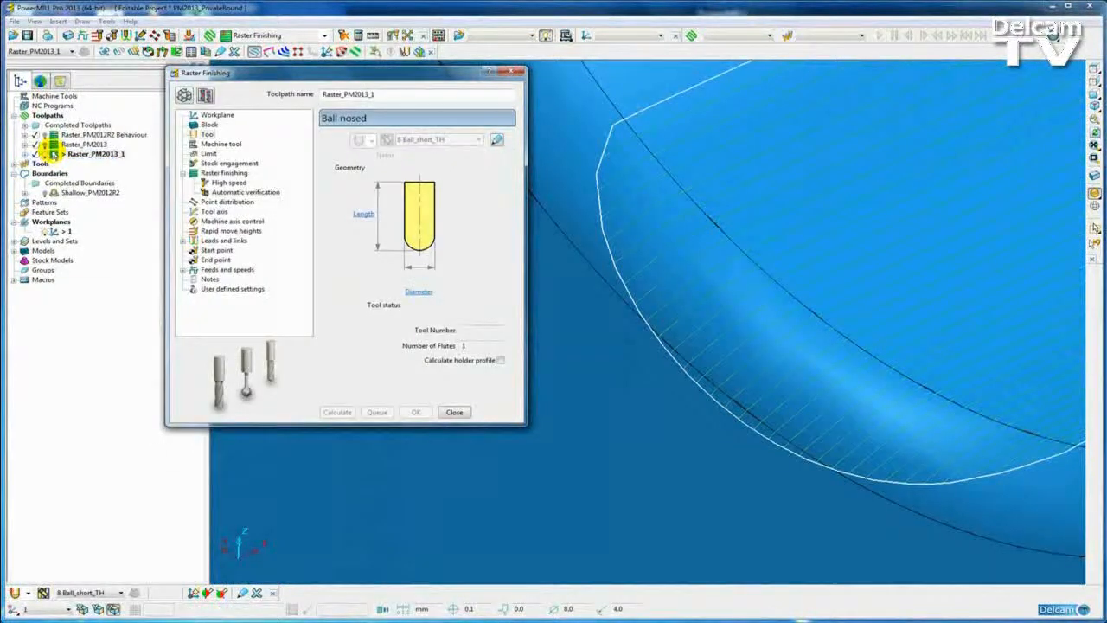
click(53, 145)
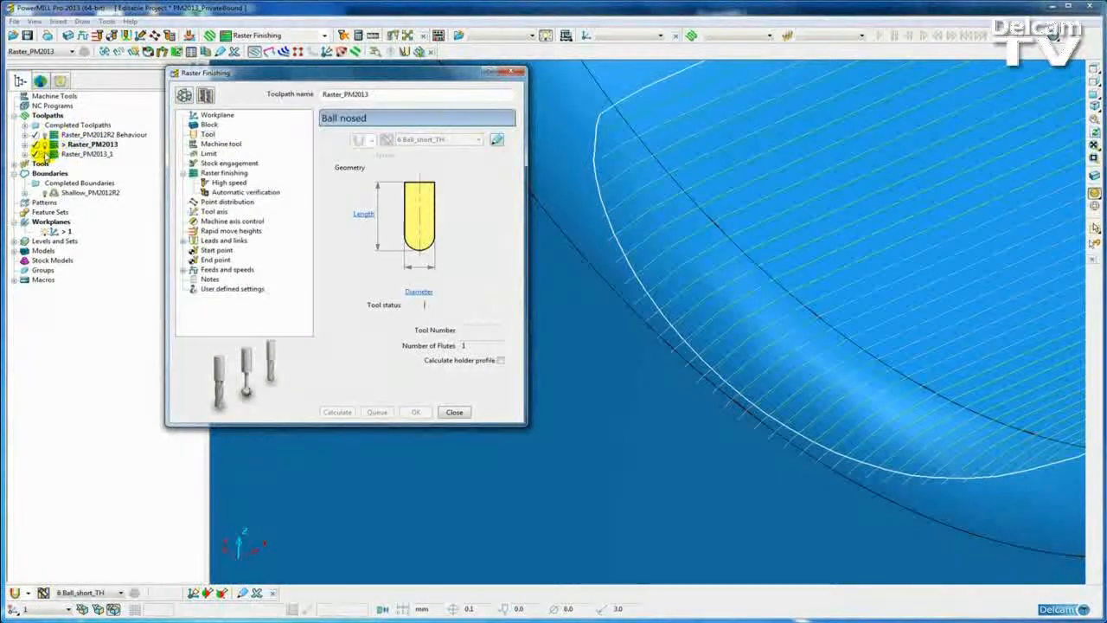
click(45, 155)
scroll(865, 253, down, 5)
middle_drag(865, 259, 822, 324)
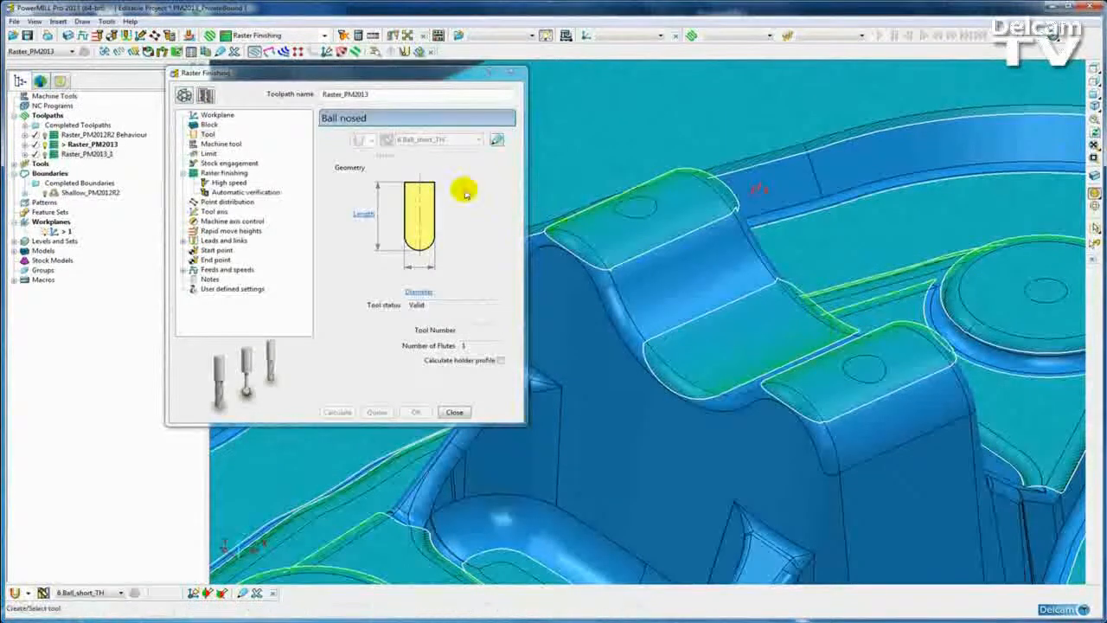
- Display the private boundaries among the project's boundaries to inspect them, and hide them again
click(27, 192)
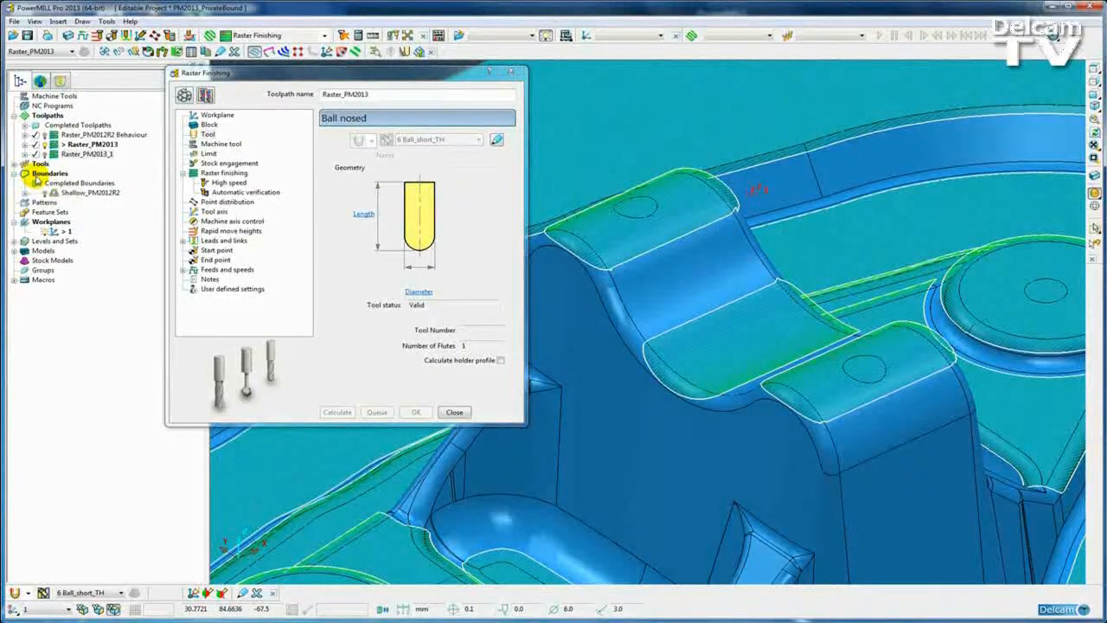
right_click(37, 175)
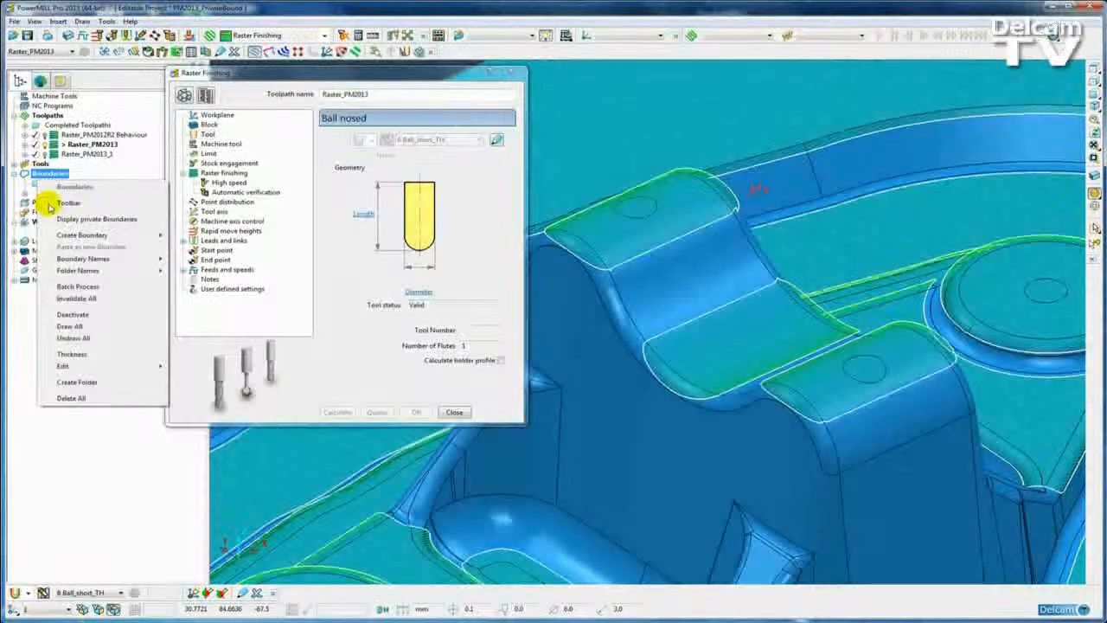
click(78, 219)
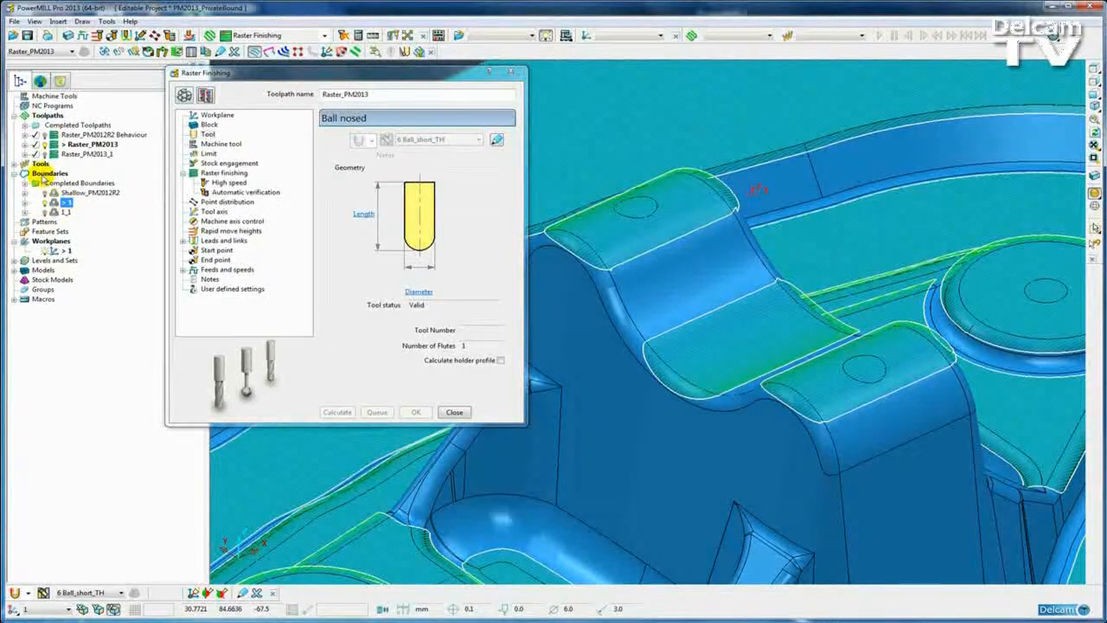
right_click(43, 176)
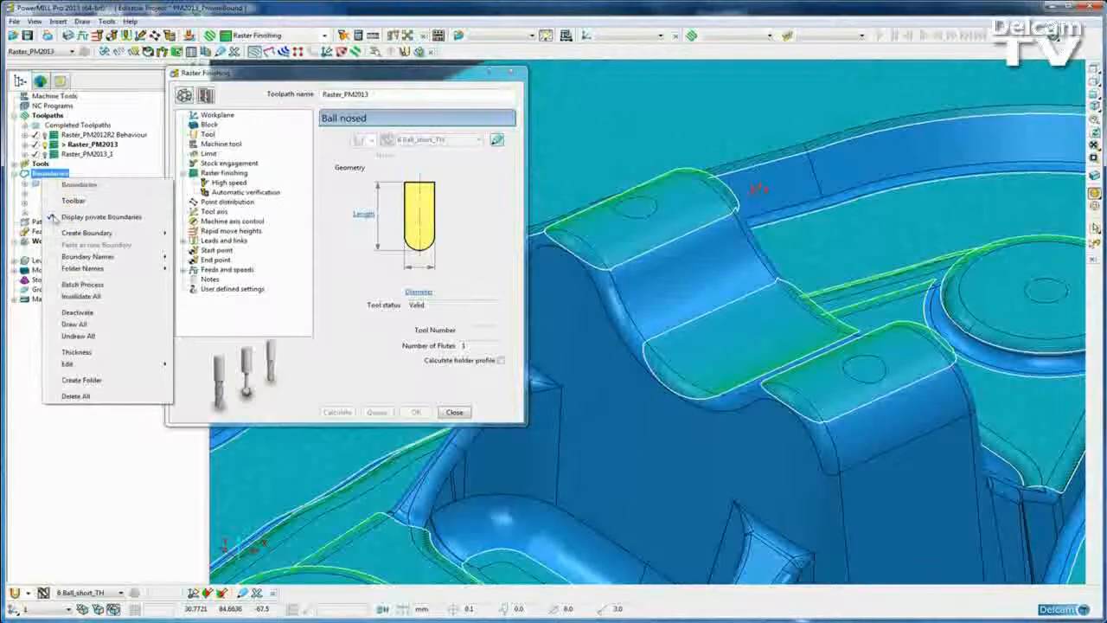
click(53, 218)
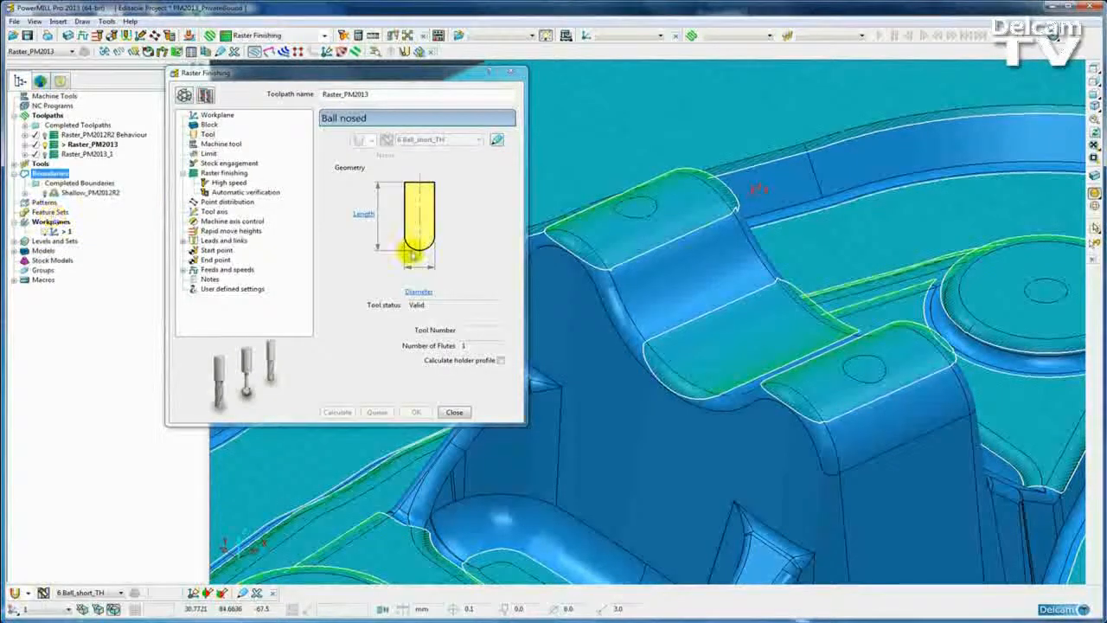
- Close the Raster_PM2013 settings, activate Raster_PM2013_1 and open its settings for editing and recalculation
click(455, 413)
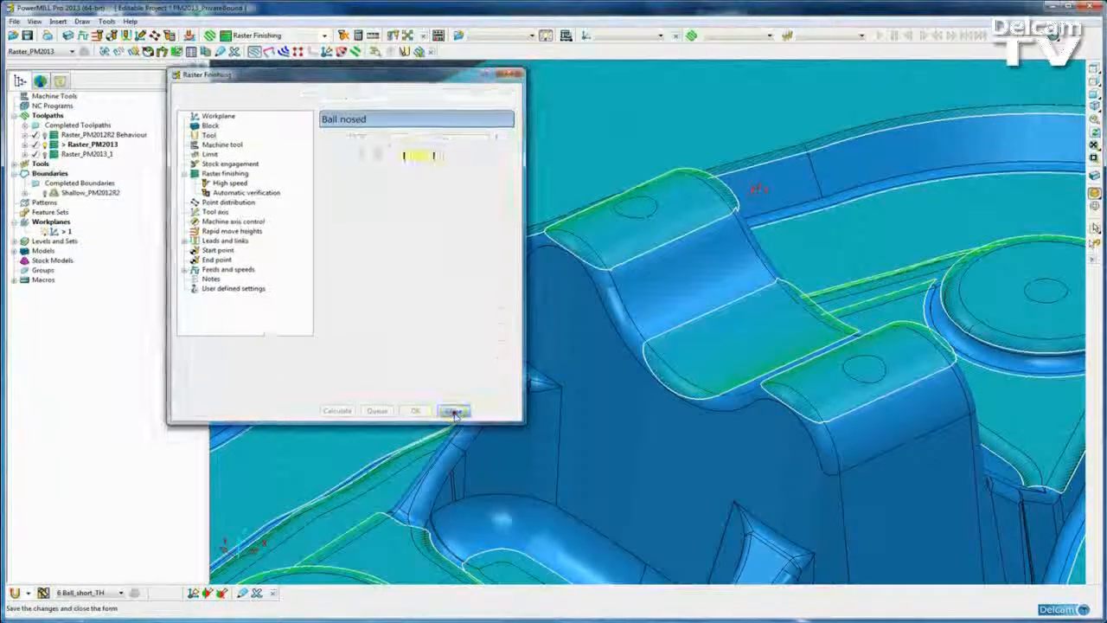
mouse_move(493, 277)
middle_down()
mouse_move(600, 317)
mouse_move(443, 320)
middle_up()
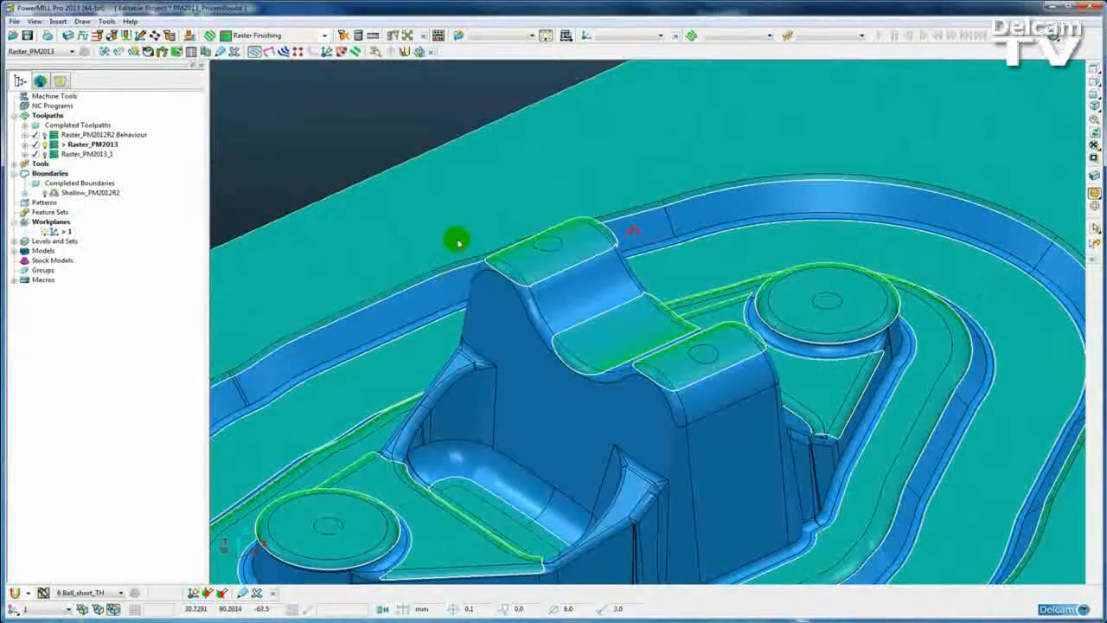
scroll(458, 243, down, 4)
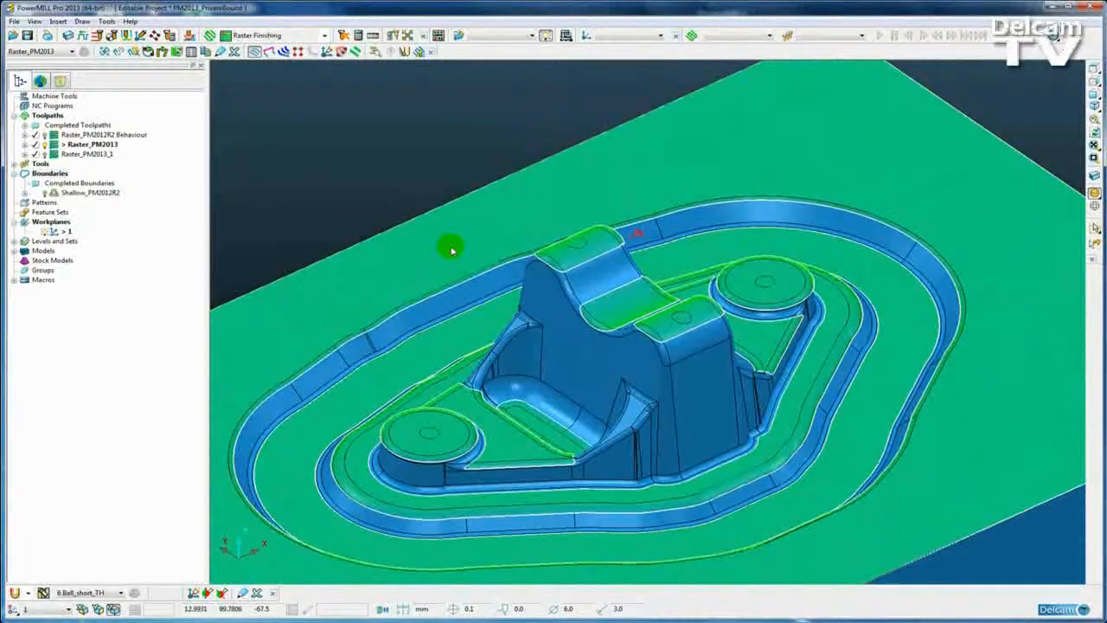
click(54, 153)
right_click(55, 154)
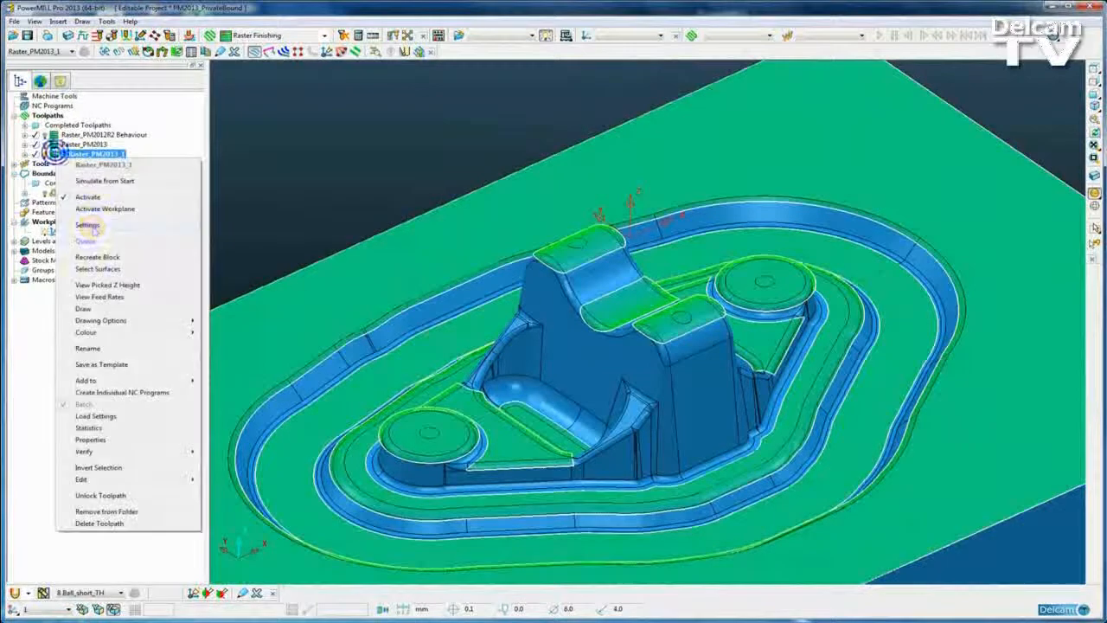
click(89, 225)
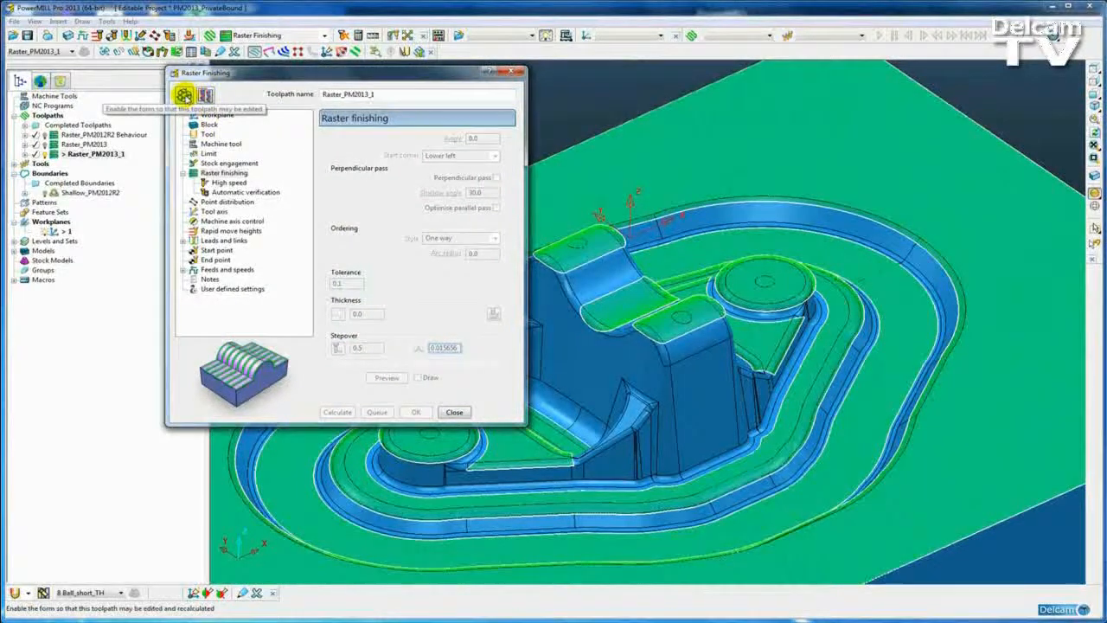
click(185, 95)
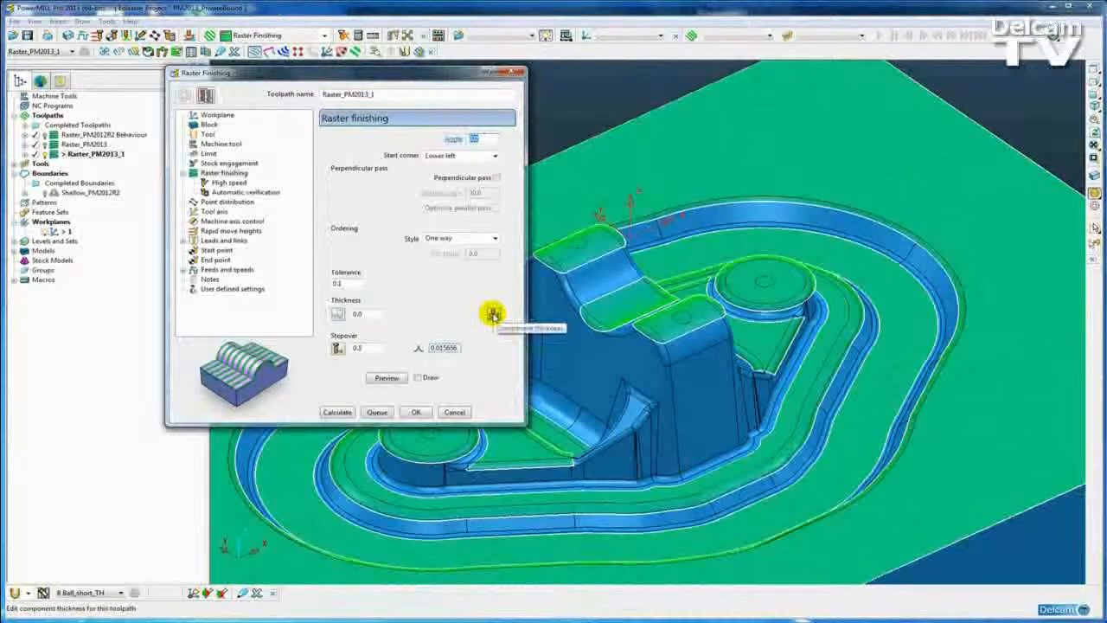
- Open the component thickness settings for Raster_PM2013_1 and hide the toolpath to expose the model surfaces
click(492, 314)
drag(432, 73, 357, 82)
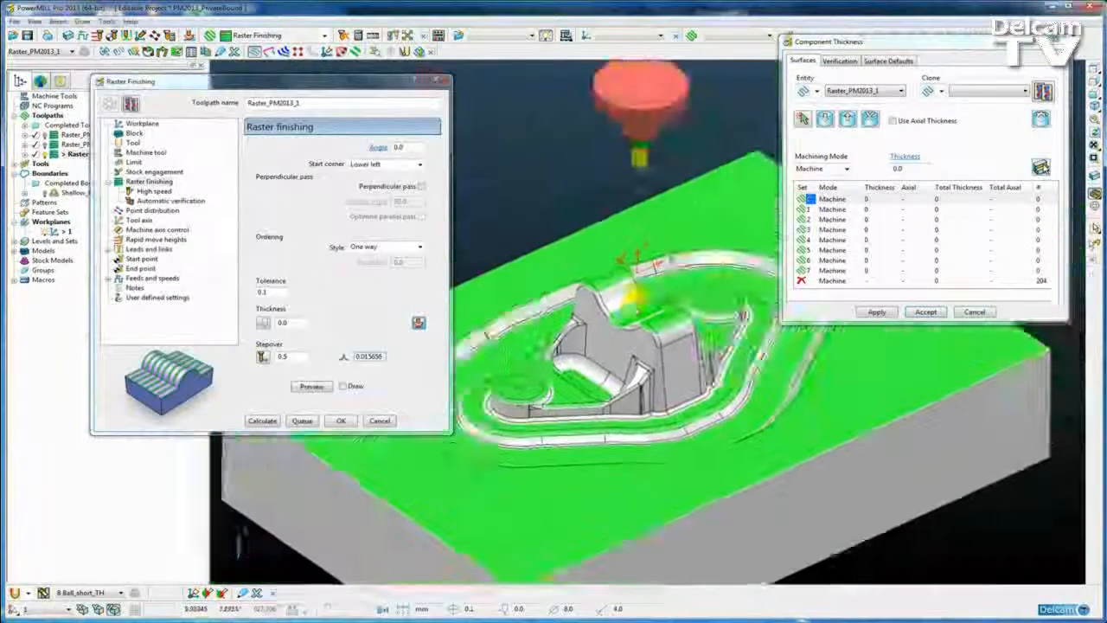
scroll(588, 277, up, 6)
scroll(596, 264, up, 5)
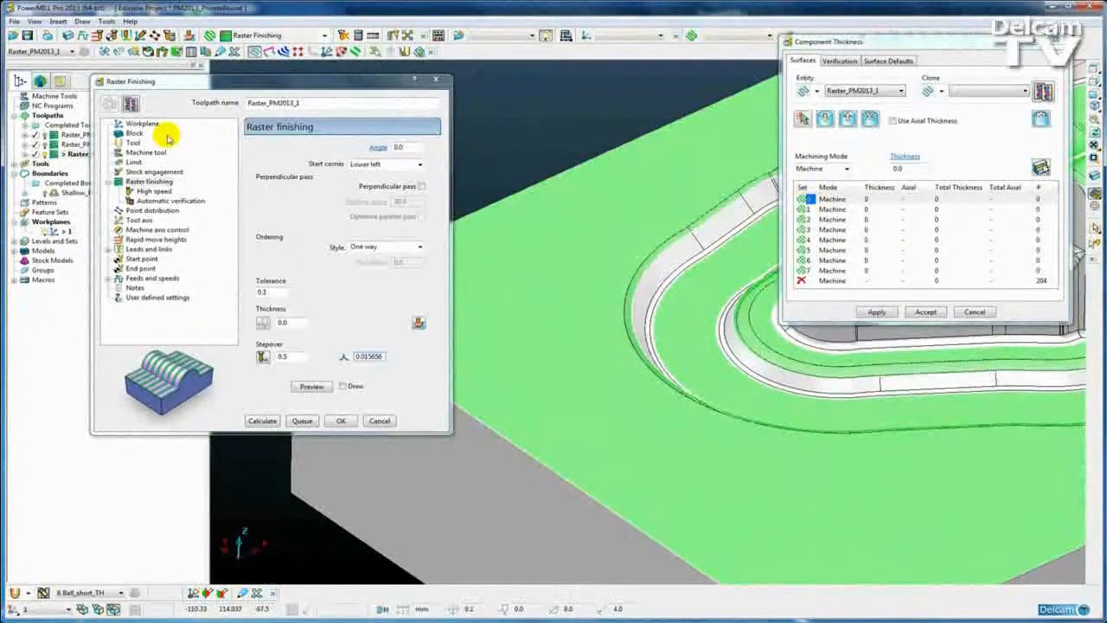
click(45, 154)
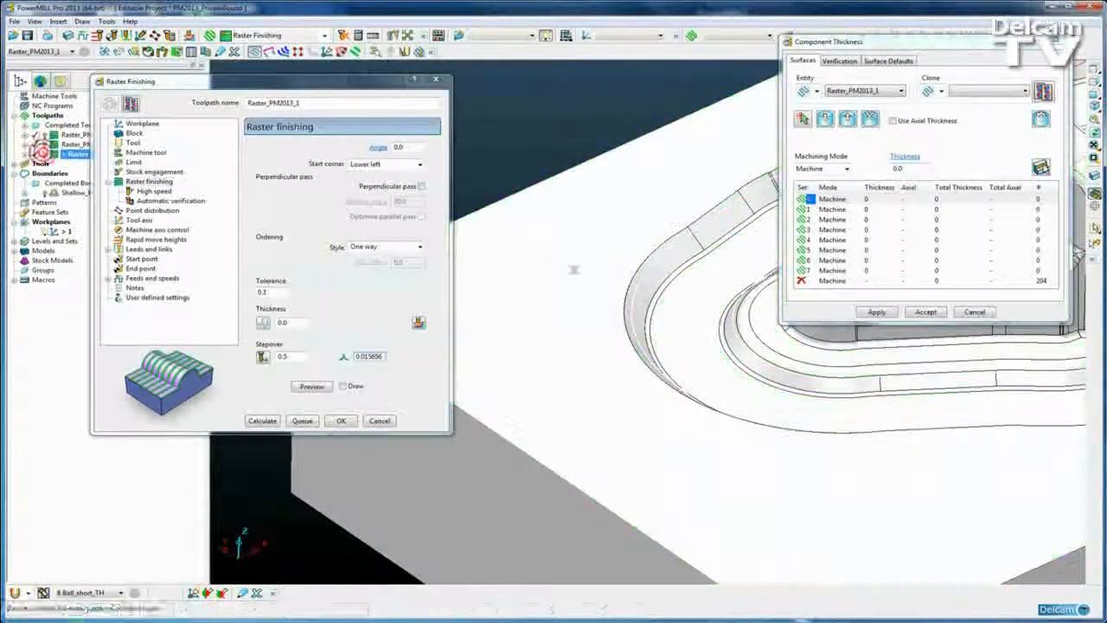
scroll(692, 245, down, 3)
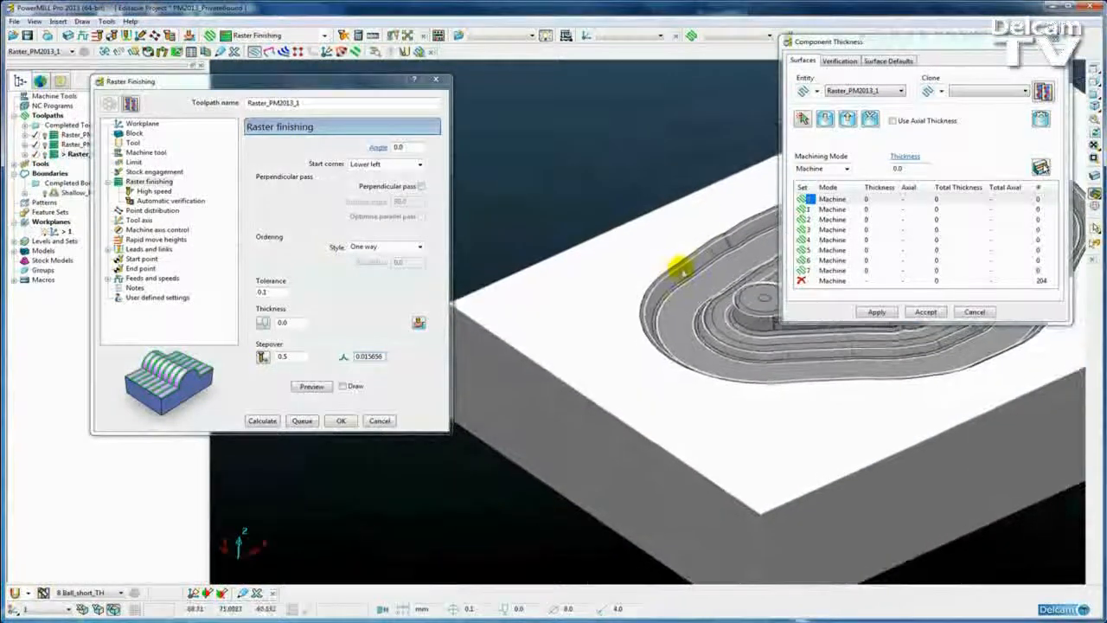
- Assign the large flat surface around the cavity to thickness set 0 with the Collision machining mode
click(846, 119)
click(841, 168)
click(809, 189)
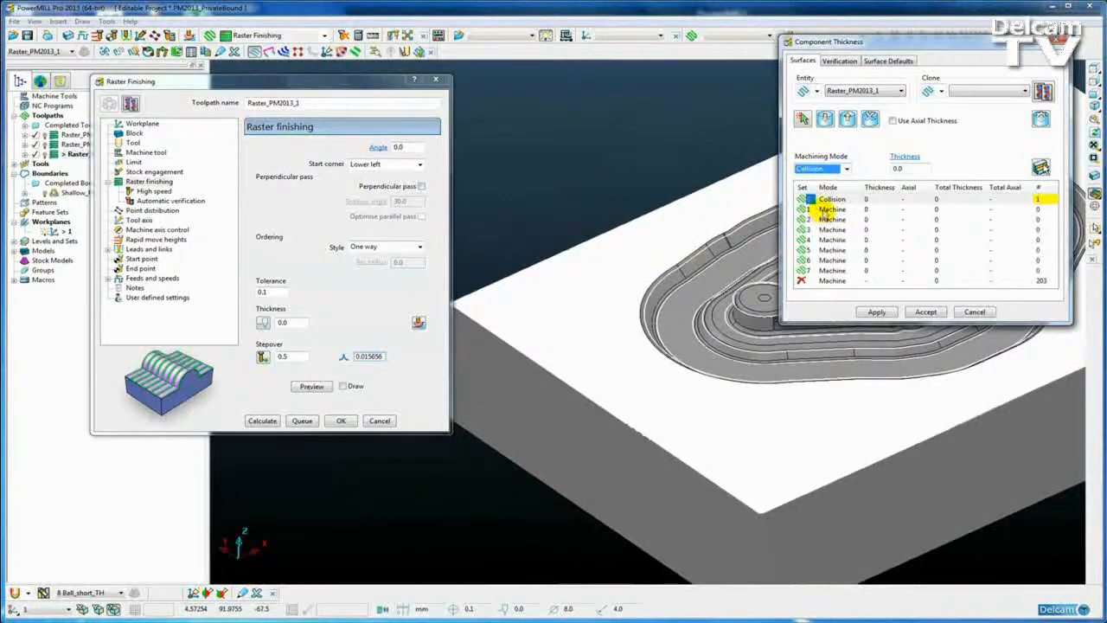
- Assign the top faces and rounded edge faces of both round bosses to thickness set 1
click(816, 209)
middle_drag(672, 328, 636, 380)
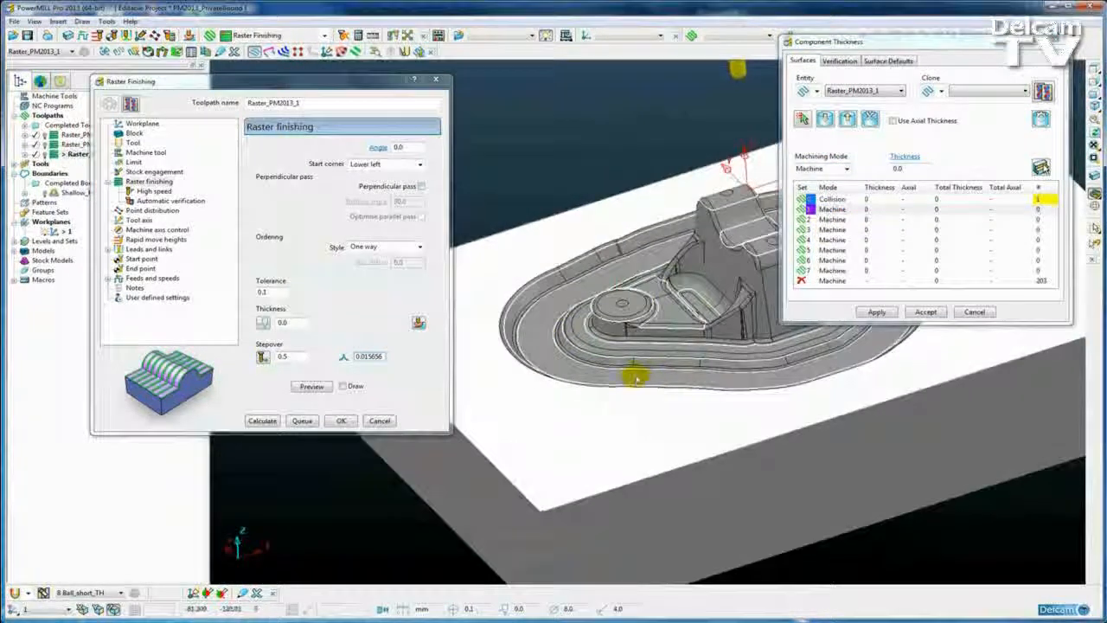
scroll(630, 298, up, 5)
click(625, 330)
shift+click(577, 370)
scroll(601, 308, down, 5)
shift+middle_drag(704, 346, 544, 358)
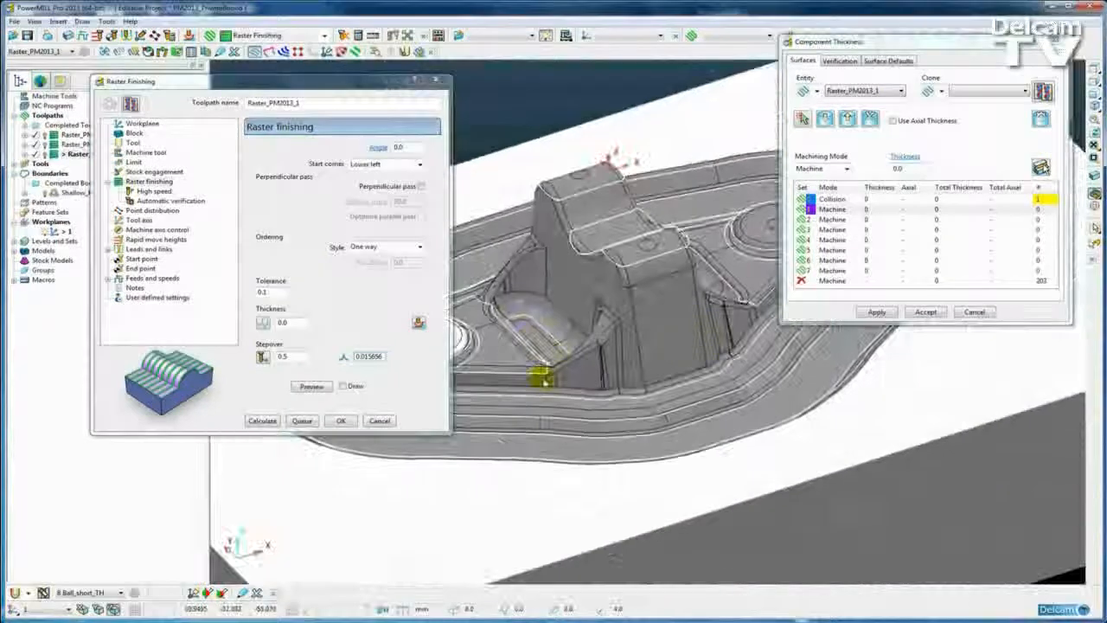
shift+middle_drag(766, 321, 524, 404)
scroll(536, 403, up, 3)
shift+middle_drag(662, 401, 786, 404)
scroll(635, 364, up, 4)
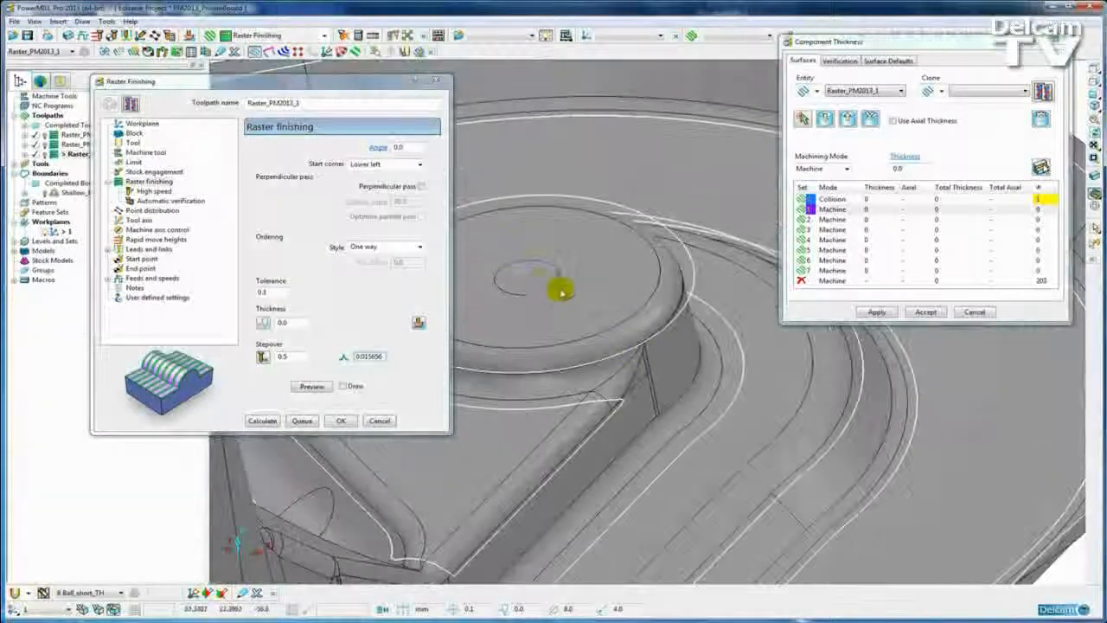
shift+click(524, 277)
shift+click(540, 314)
shift+click(567, 355)
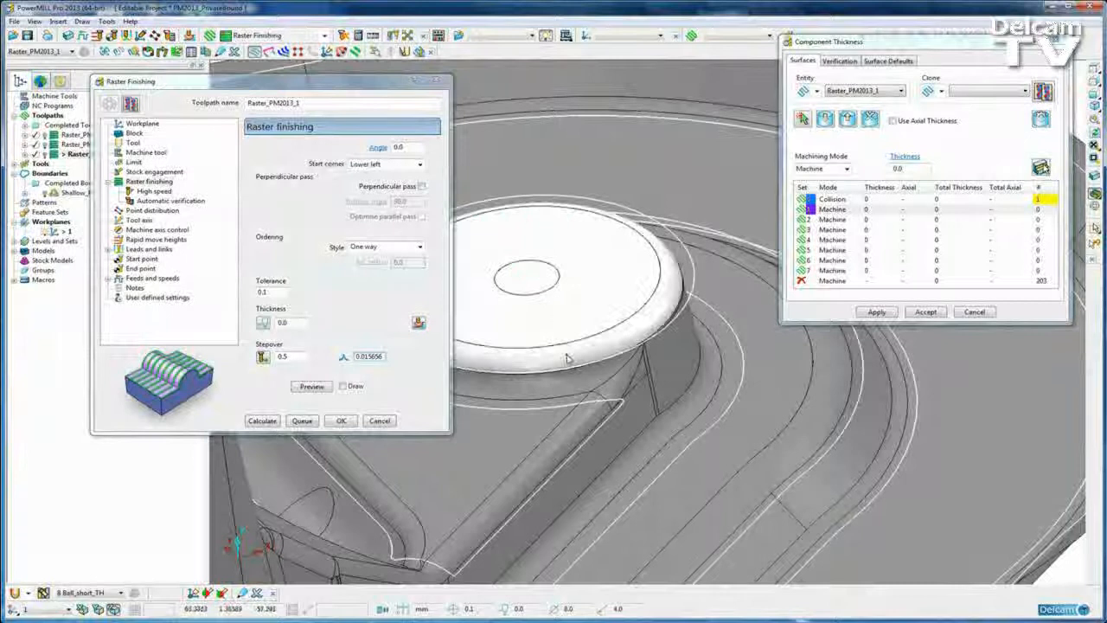
click(832, 209)
click(824, 119)
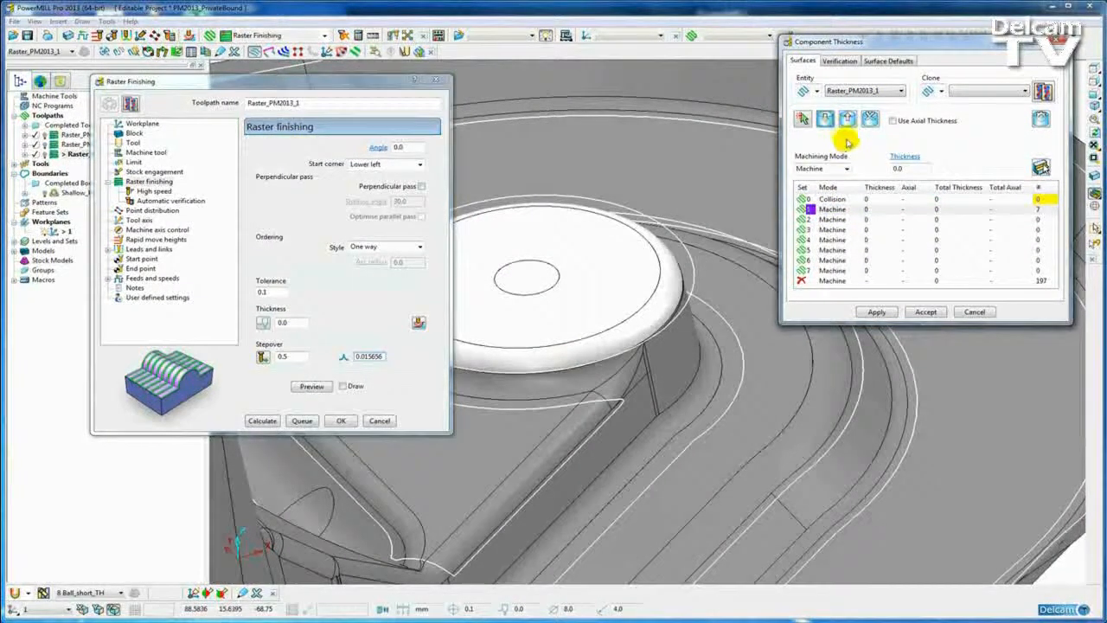
- Set the thickness of set 1 to 1.0, apply it while allowing the calculated toolpath to be overwritten, and accept the component thickness
text(1)
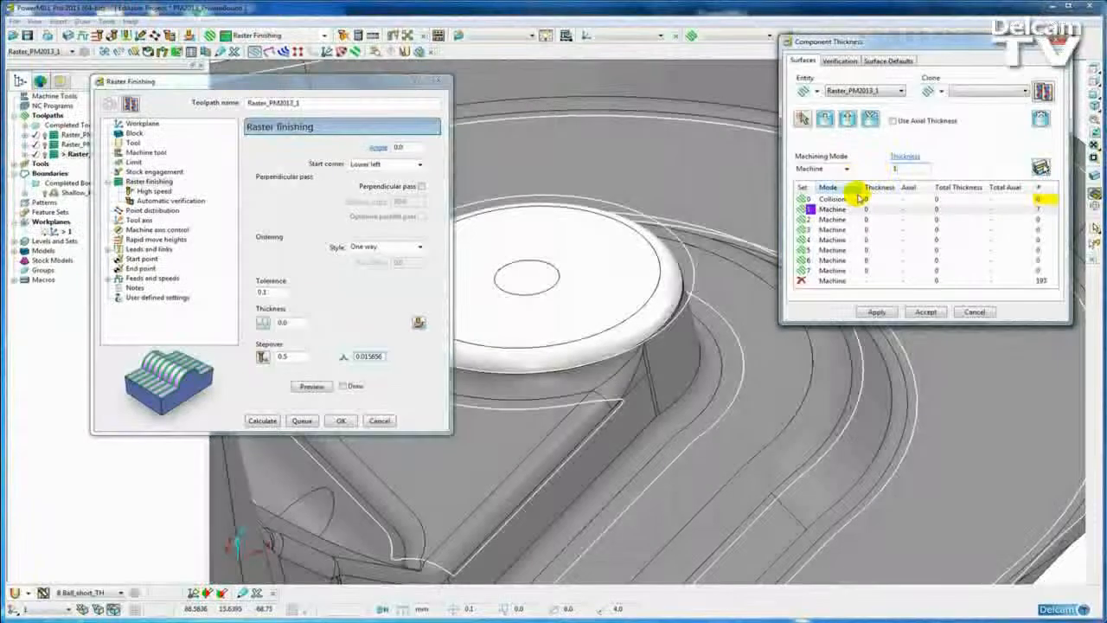
click(872, 311)
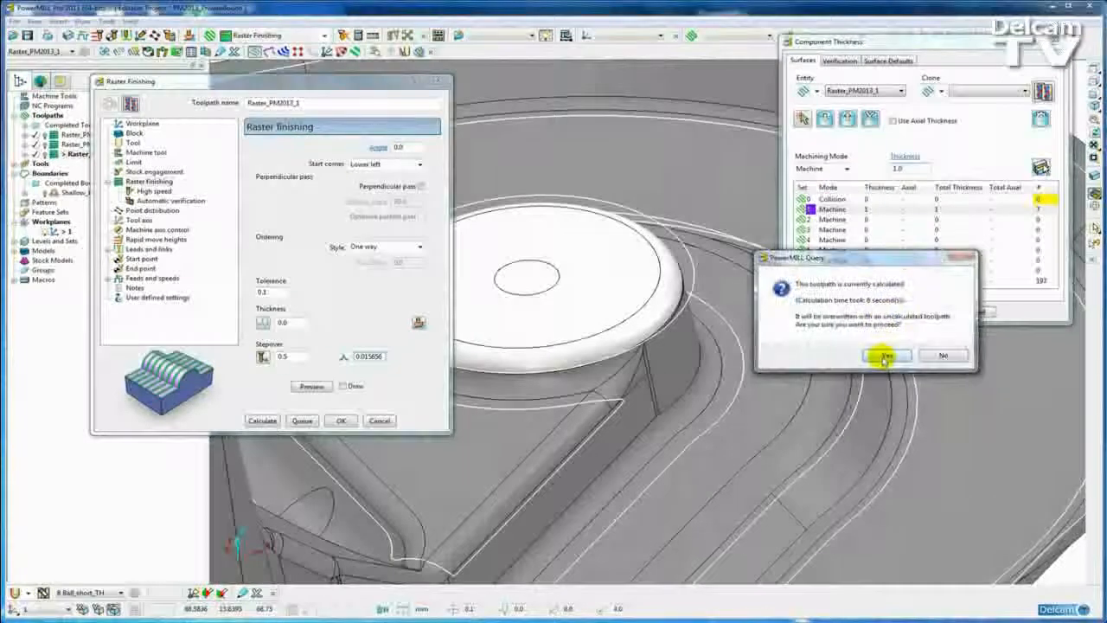
click(884, 357)
click(924, 312)
- Shade the model by component thickness to check which surfaces belong to each set
scroll(703, 288, down, 5)
mouse_move(1091, 192)
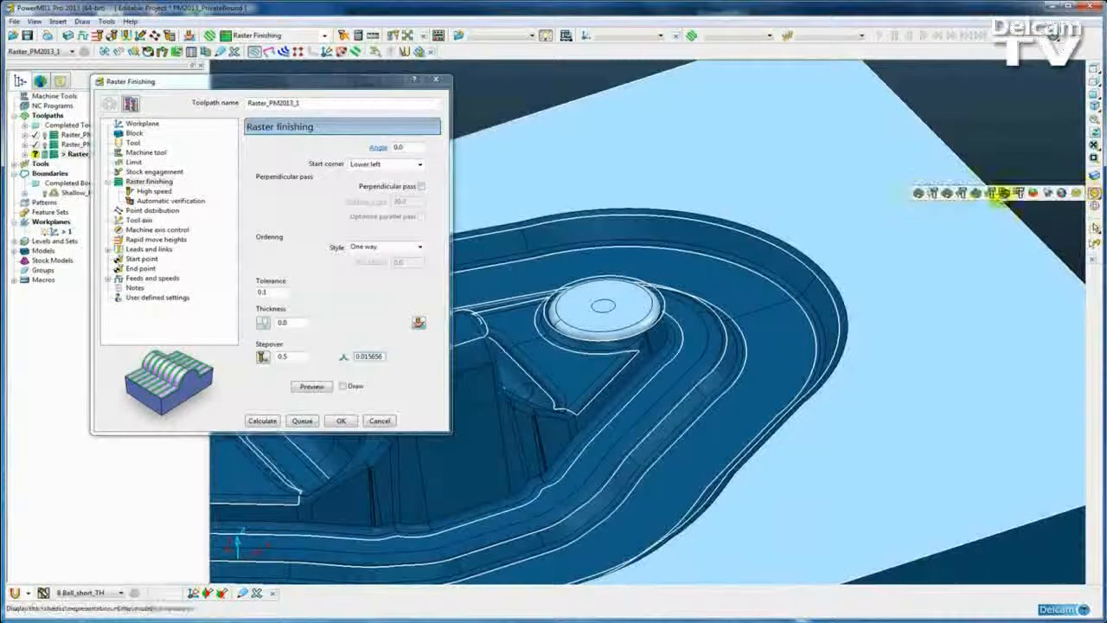
click(944, 192)
scroll(735, 232, down, 3)
shift+middle_drag(648, 260, 951, 217)
scroll(751, 230, down, 2)
mouse_move(752, 230)
middle_down()
mouse_move(658, 168)
mouse_move(674, 169)
mouse_move(666, 163)
middle_up()
- Reassign the large flat surface around the cavity to Collision thickness set 0, and apply and accept the component thickness
click(418, 324)
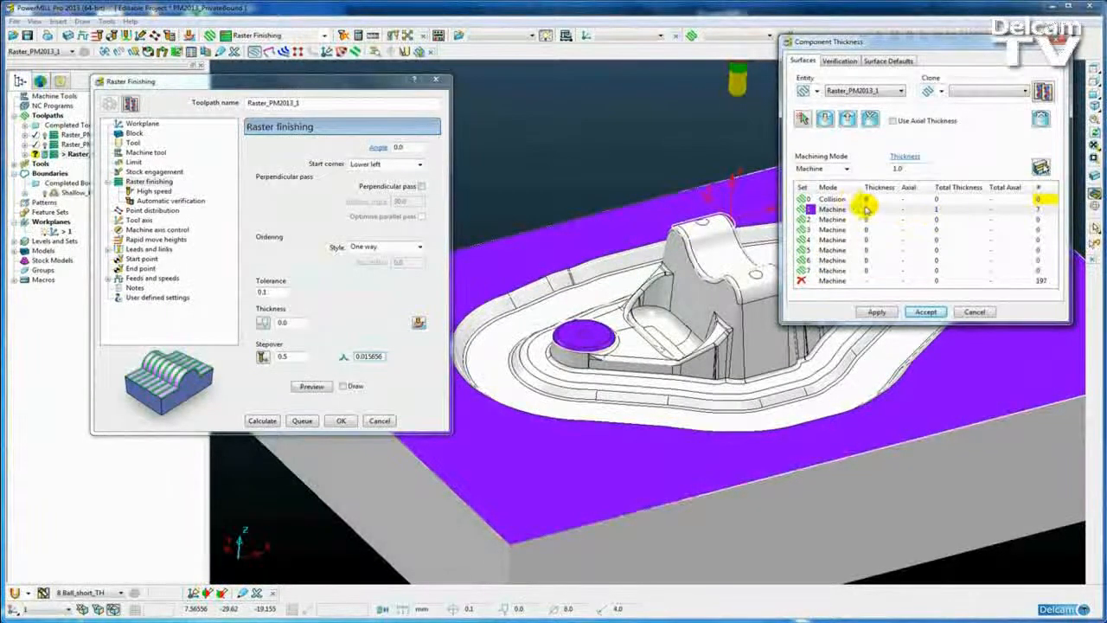
click(832, 199)
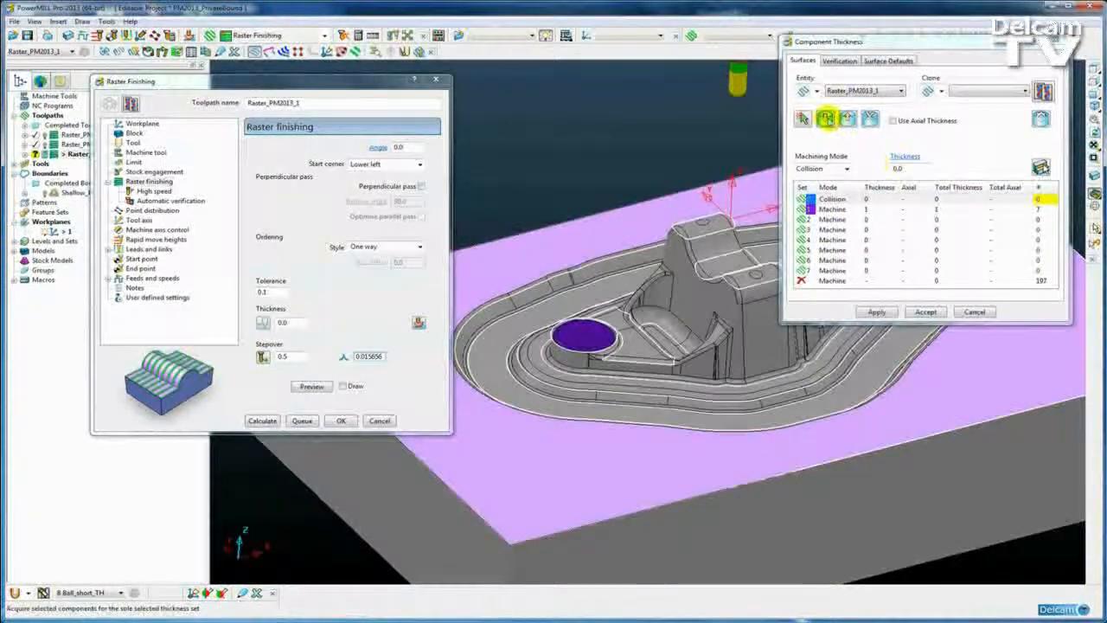
click(824, 119)
click(876, 311)
click(923, 313)
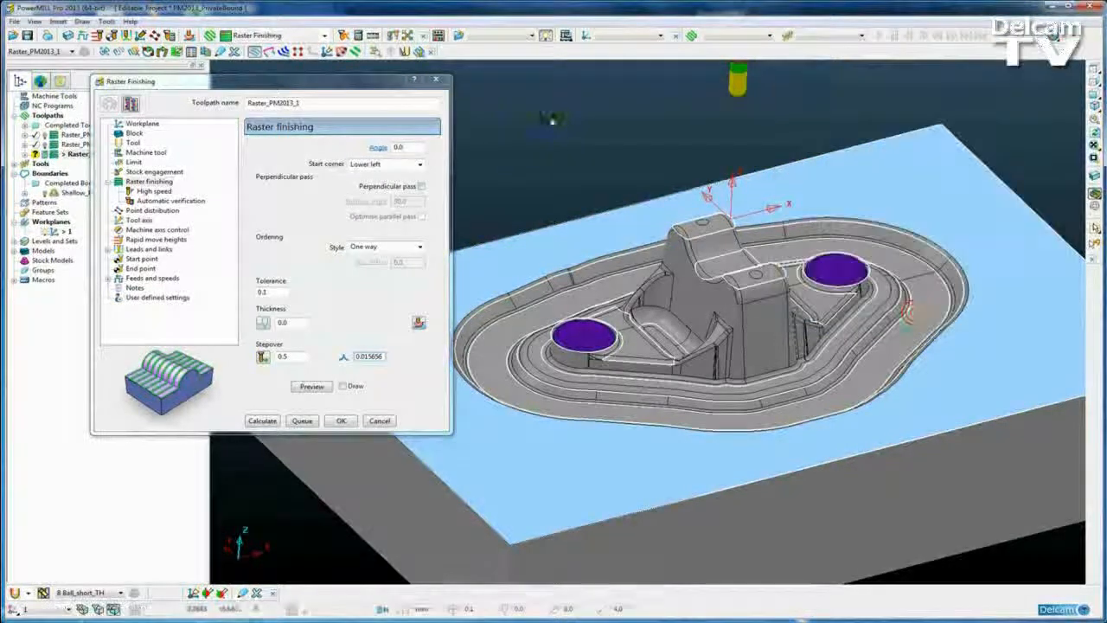
- Check the thickness colours on the flat surface and round bosses, and return the model to plain shading
scroll(601, 321, down, 1)
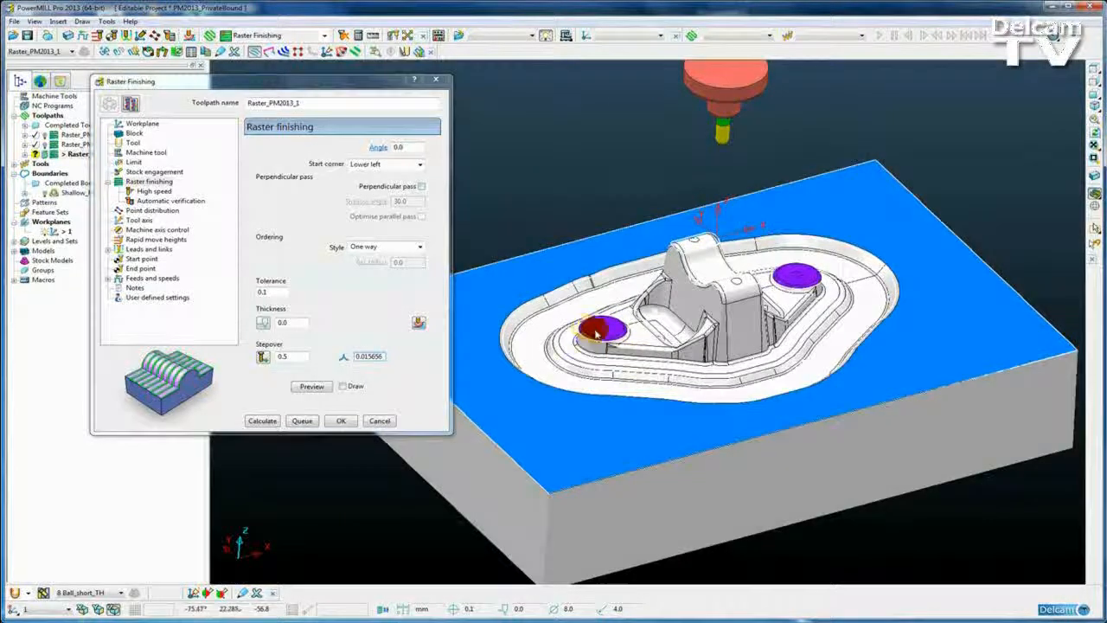
shift+middle_drag(588, 328, 679, 323)
click(1095, 198)
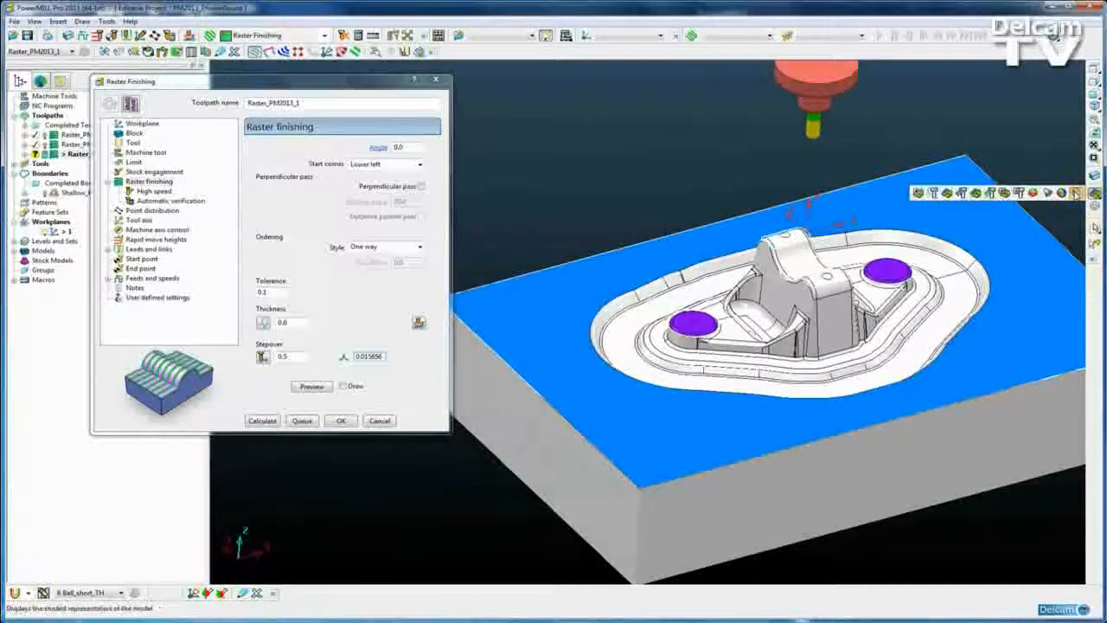
middle_drag(545, 385, 770, 419)
scroll(769, 419, up, 4)
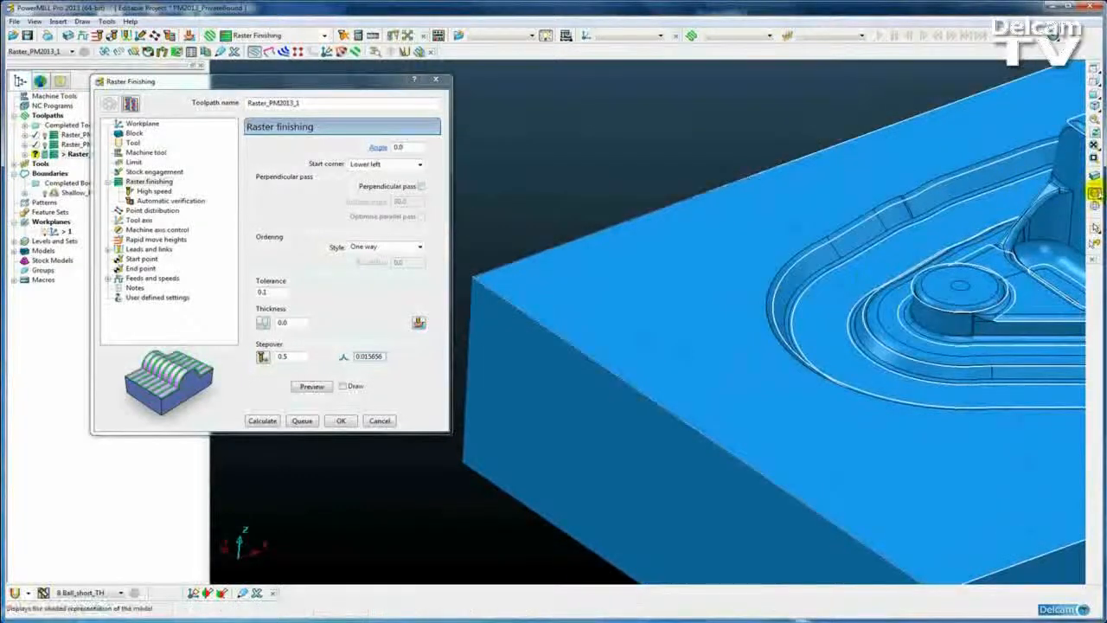
- Hide the model shading to view the existing private boundary, clear the surface selection and show the shaded model again
click(1095, 197)
click(603, 215)
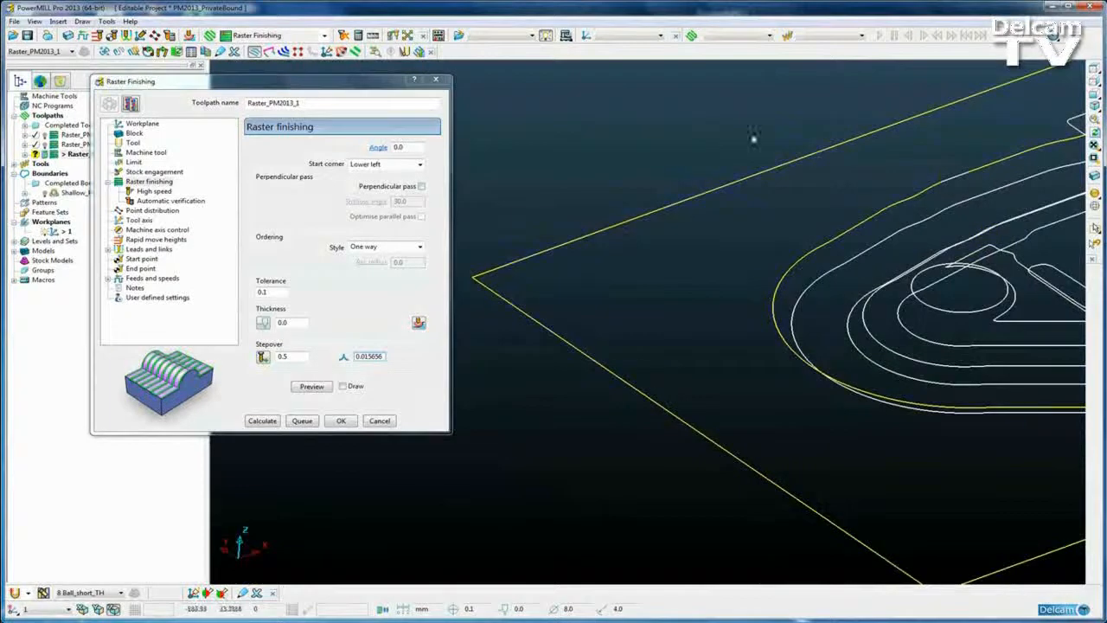
click(1095, 193)
scroll(710, 208, down, 4)
shift+middle_drag(707, 222, 583, 225)
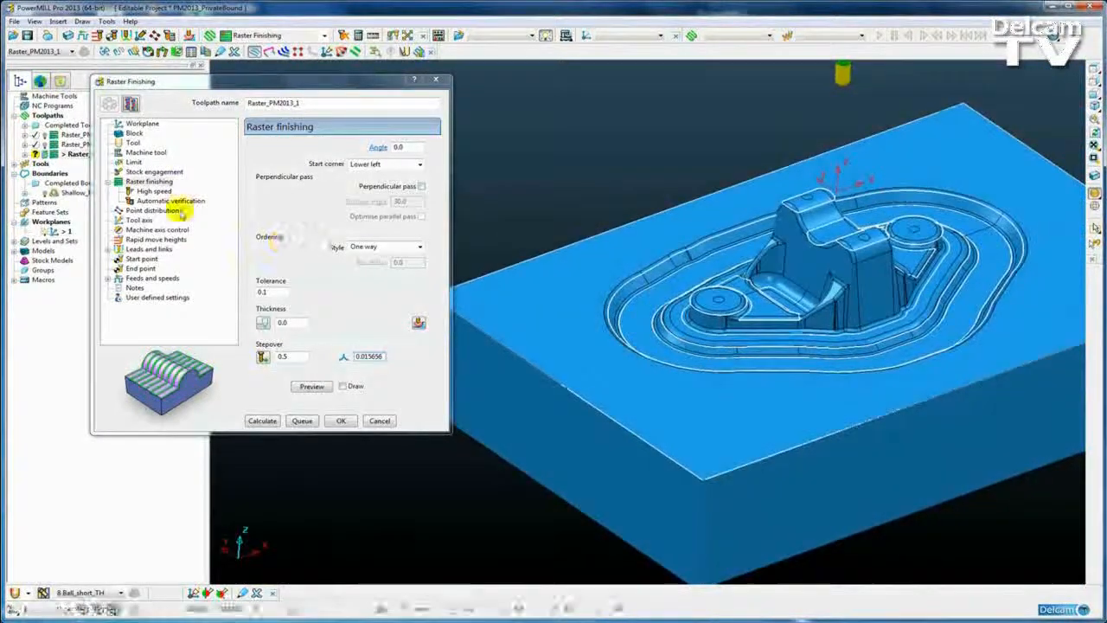
- Recalculate Raster_PM2013_1 with the new component thickness and display its toolpath on the model
click(264, 421)
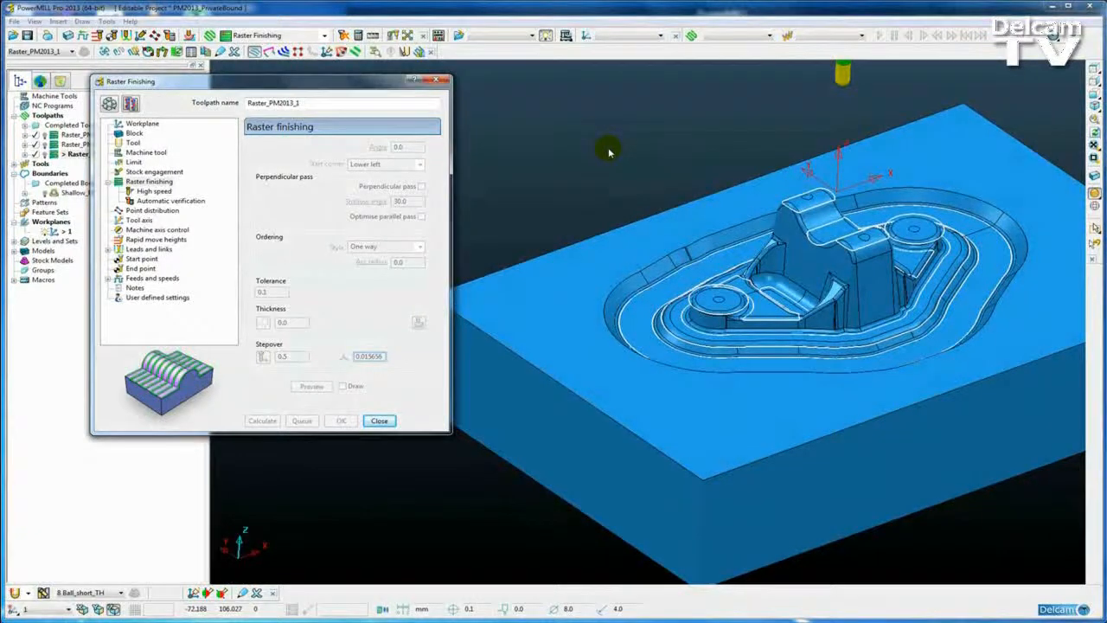
shift+middle_drag(724, 310, 759, 291)
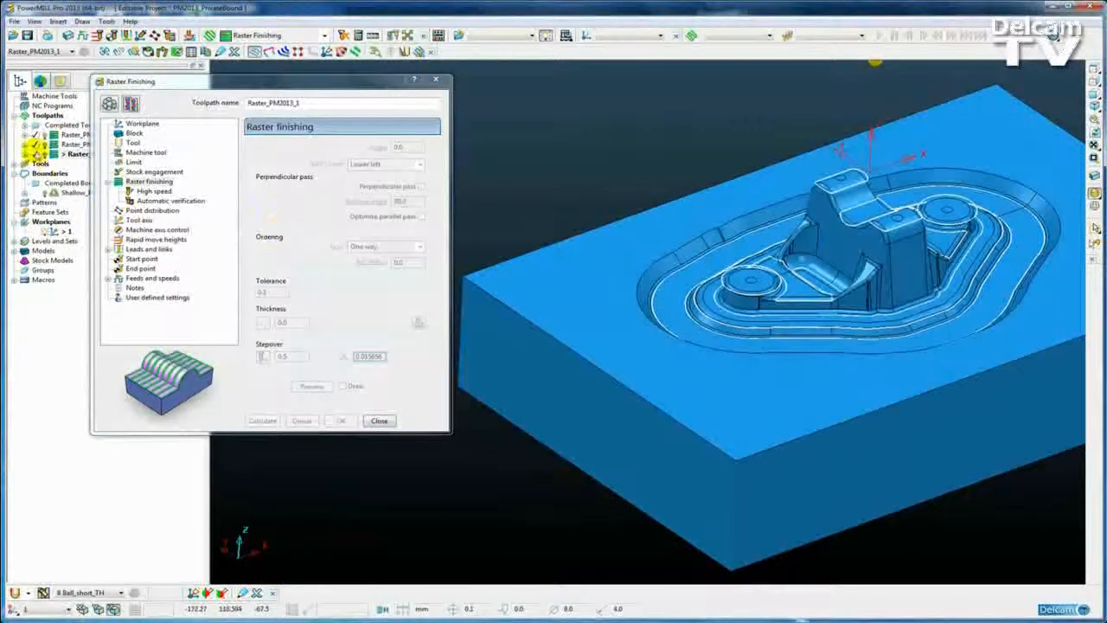
click(45, 155)
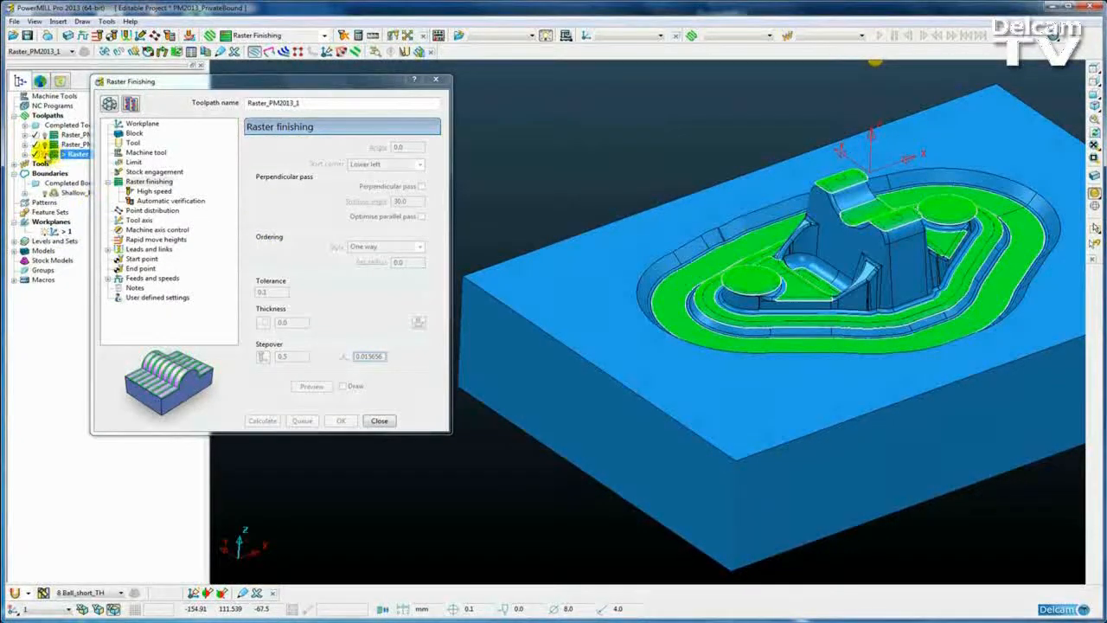
- Hide the toolpath and the shaded model to examine the recalculated private boundary alone, and show the model again
click(46, 155)
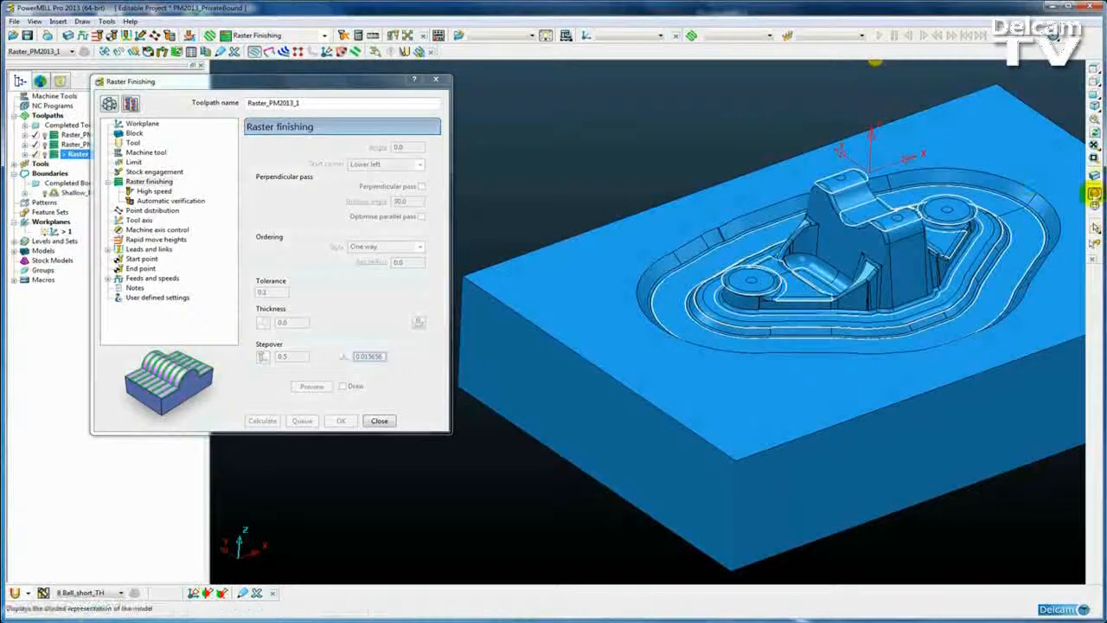
click(1095, 193)
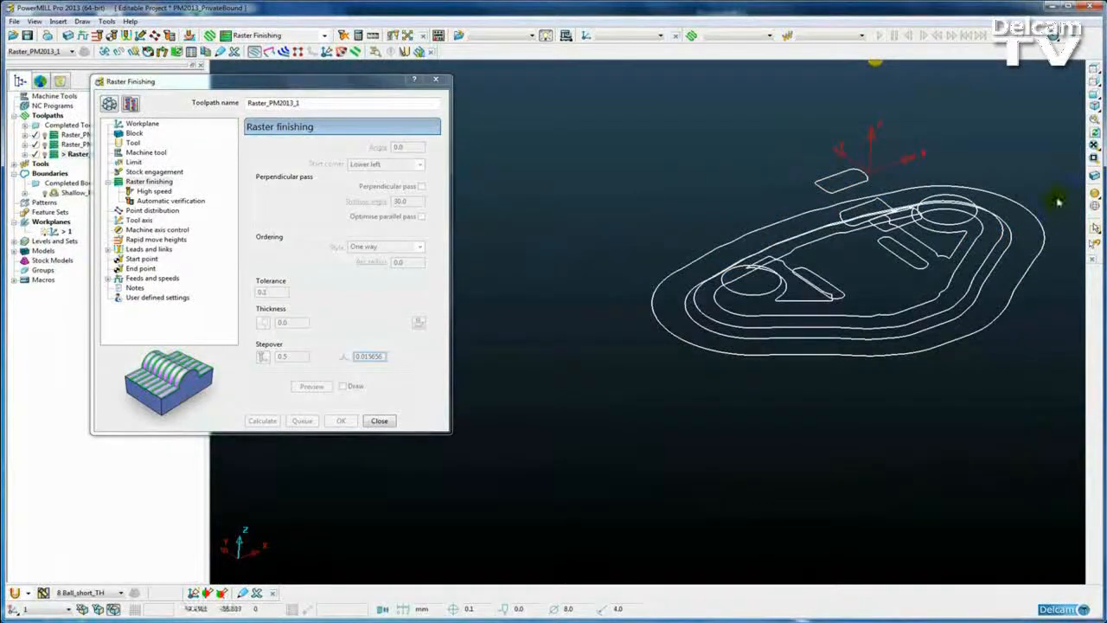
click(1095, 193)
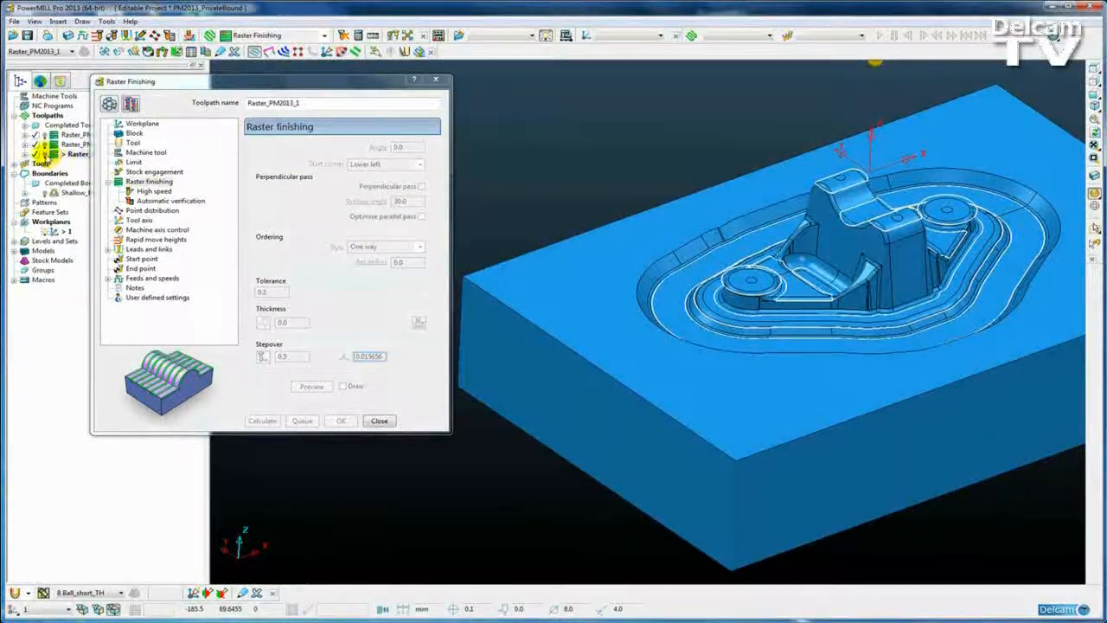
- Display the toolpath and examine from the side how it is offset above the top of the round boss
click(52, 155)
click(1096, 82)
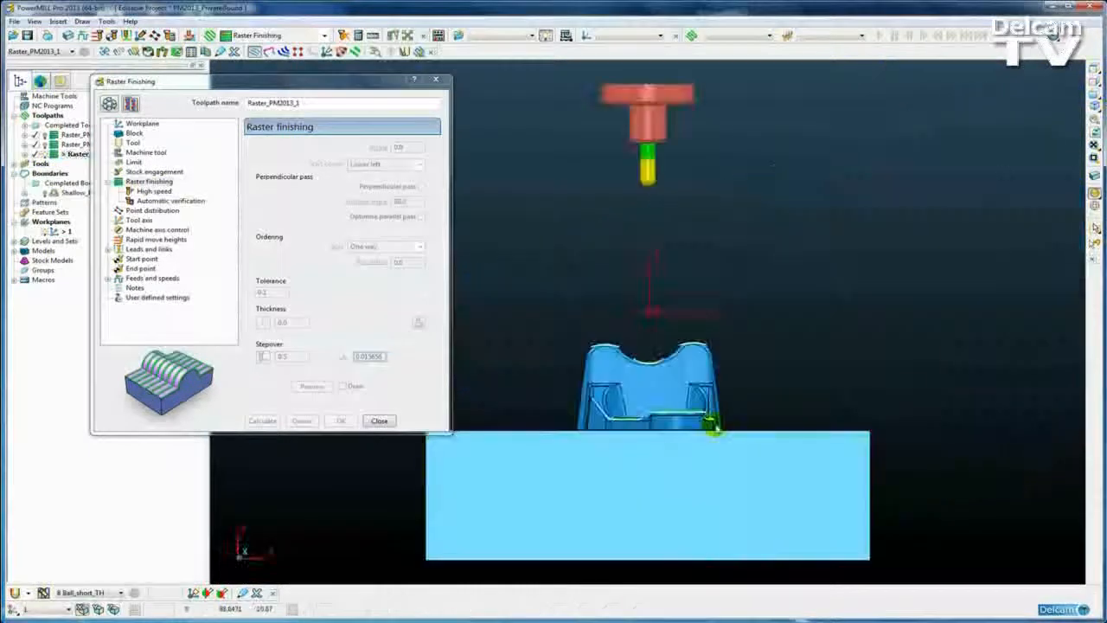
shift+middle_drag(654, 379, 769, 313)
scroll(680, 306, up, 10)
shift+middle_drag(615, 425, 805, 141)
scroll(777, 194, down, 1)
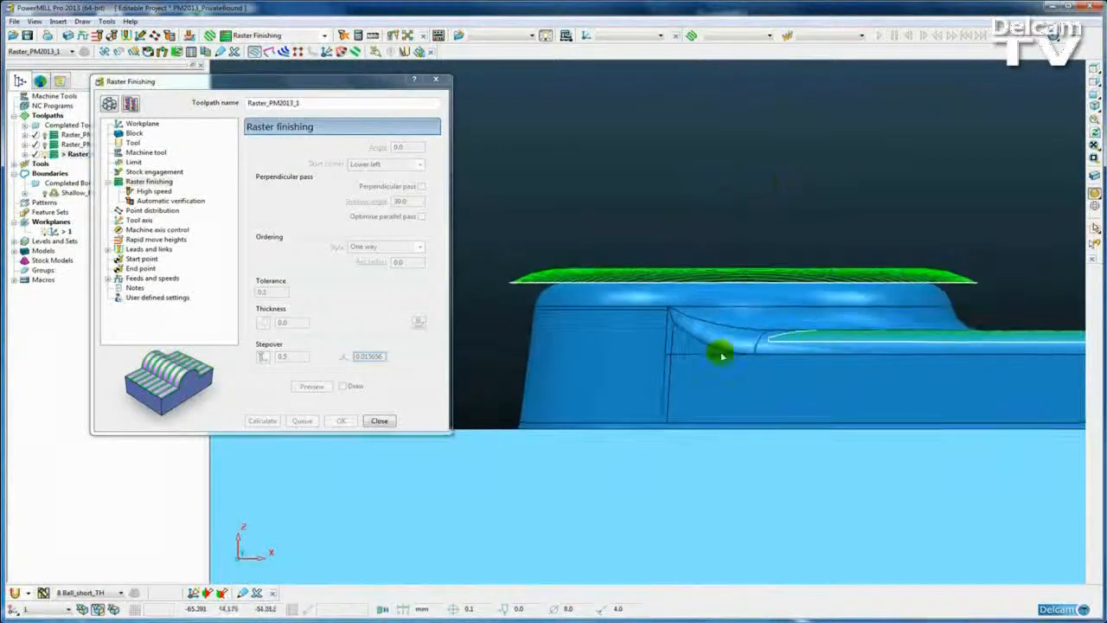
scroll(605, 285, up, 1)
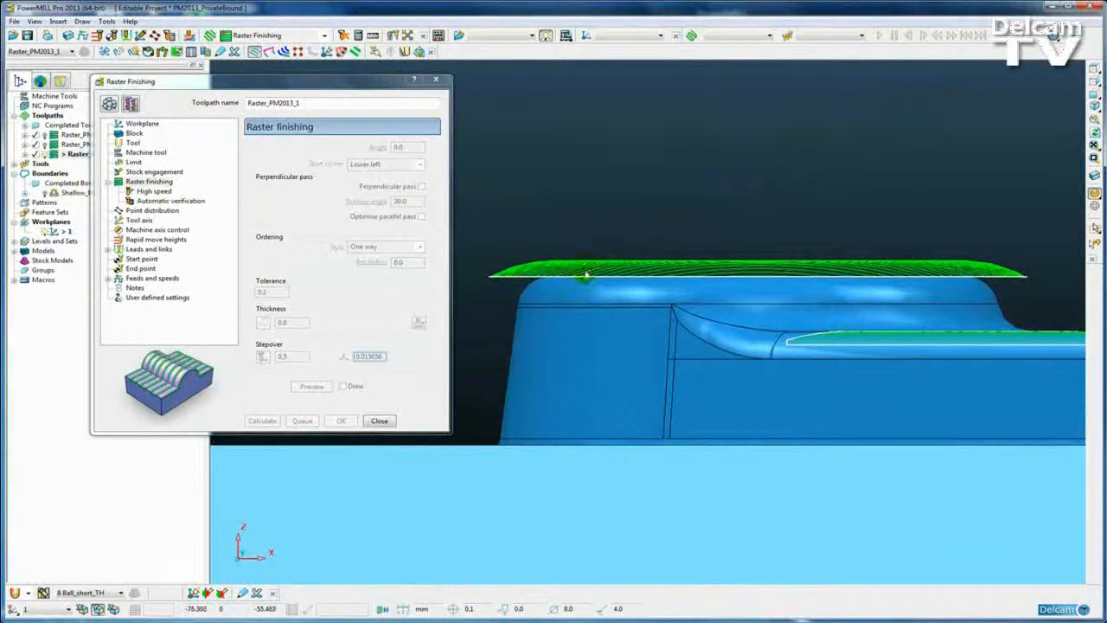
scroll(548, 284, up, 3)
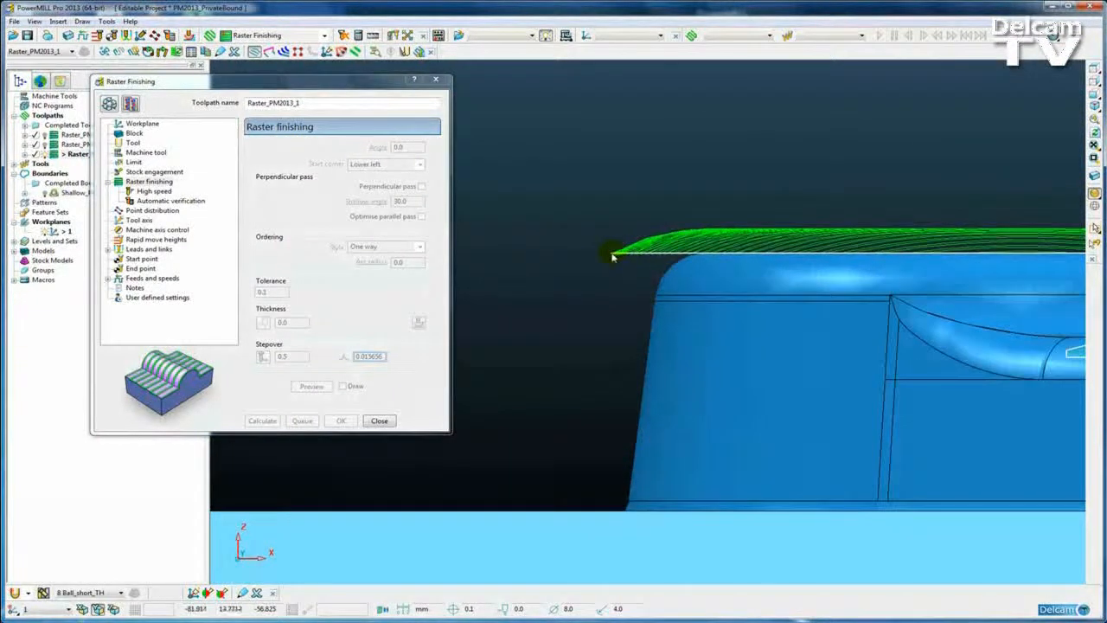
scroll(732, 217, down, 3)
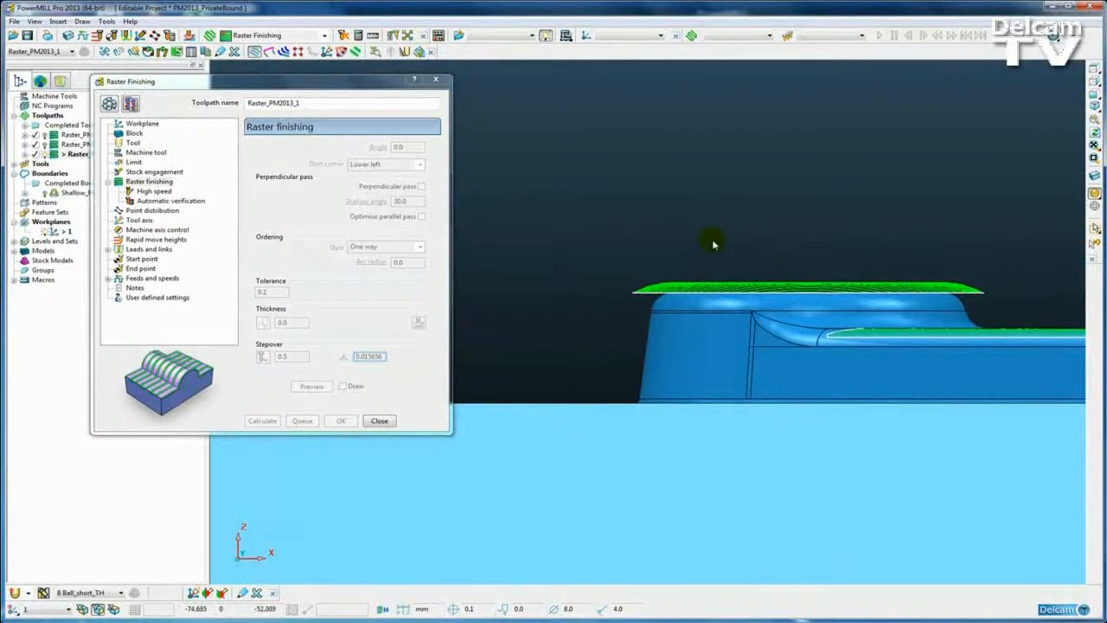
- Return to an isometric view of the toolpath on the model and close the raster finishing settings
key(ctrl+1)
shift+middle_drag(659, 353, 695, 294)
scroll(658, 325, up, 3)
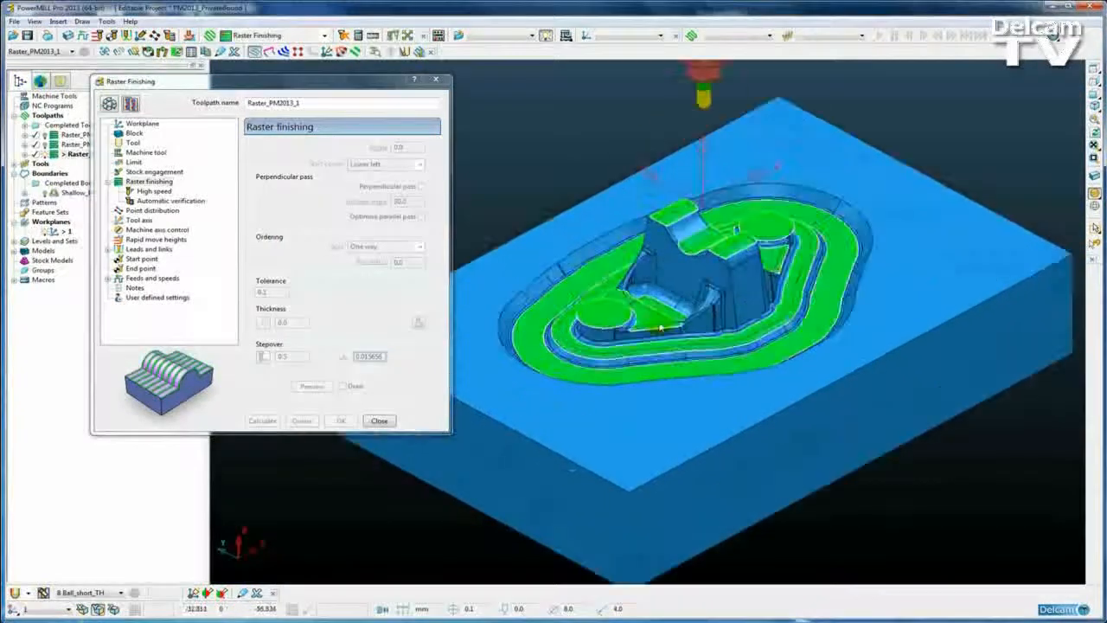
shift+middle_drag(632, 321, 645, 330)
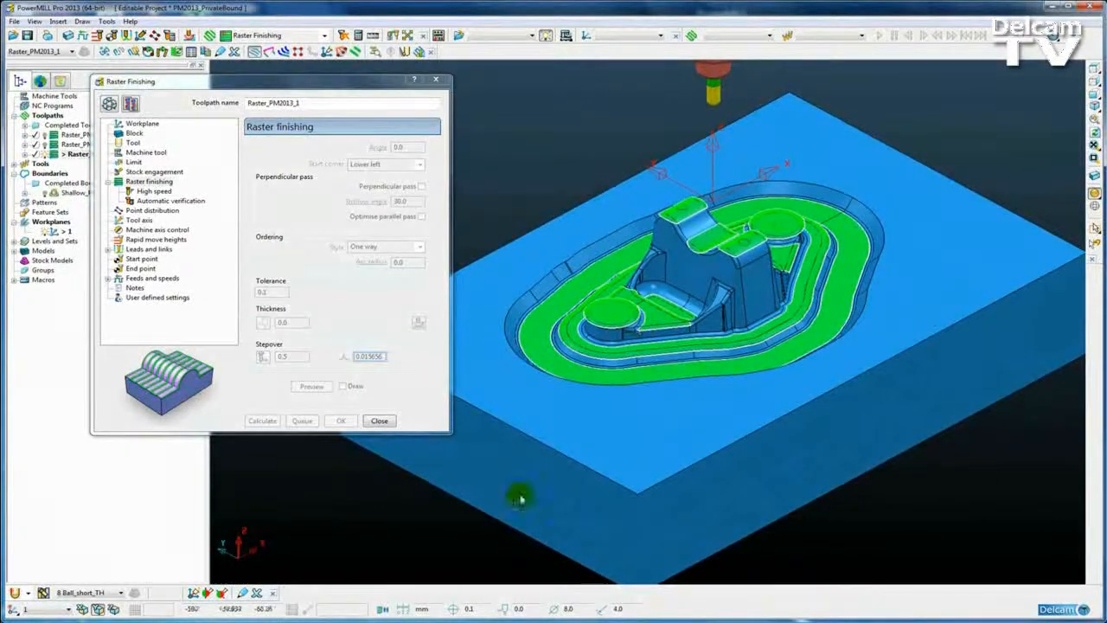
click(378, 420)
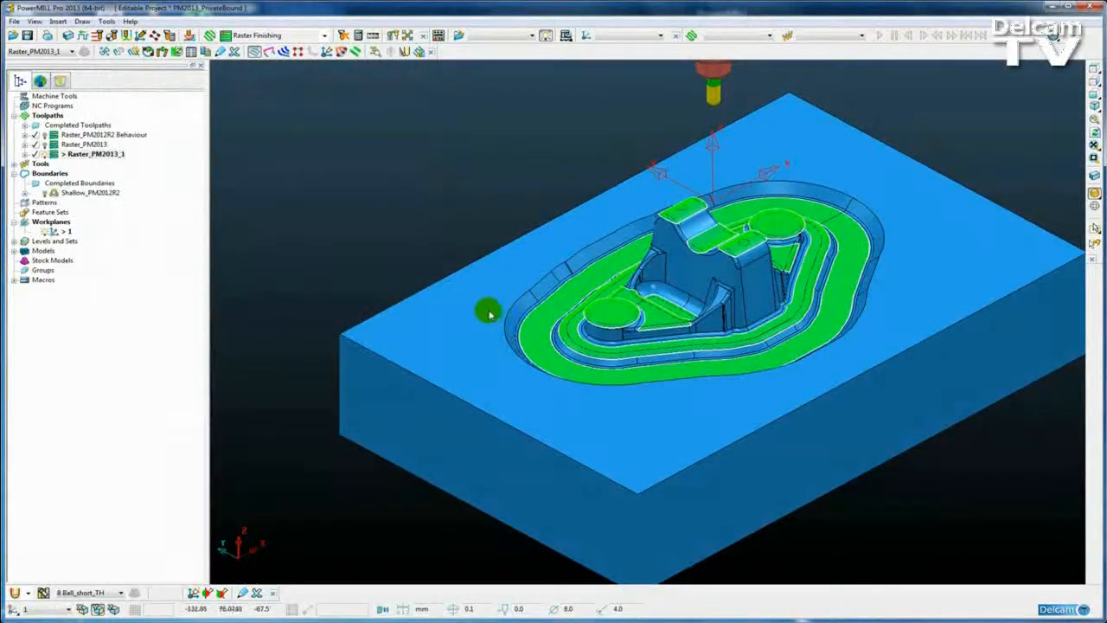
- Create a user-defined boundary and disallow it from being private
middle_drag(462, 303, 463, 301)
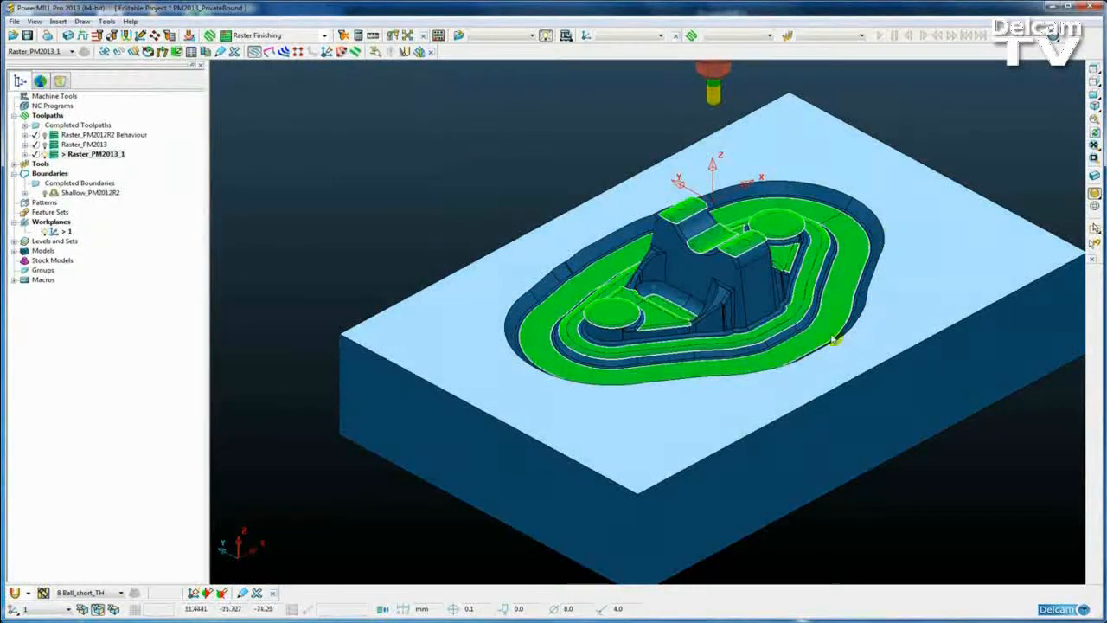
right_click(46, 174)
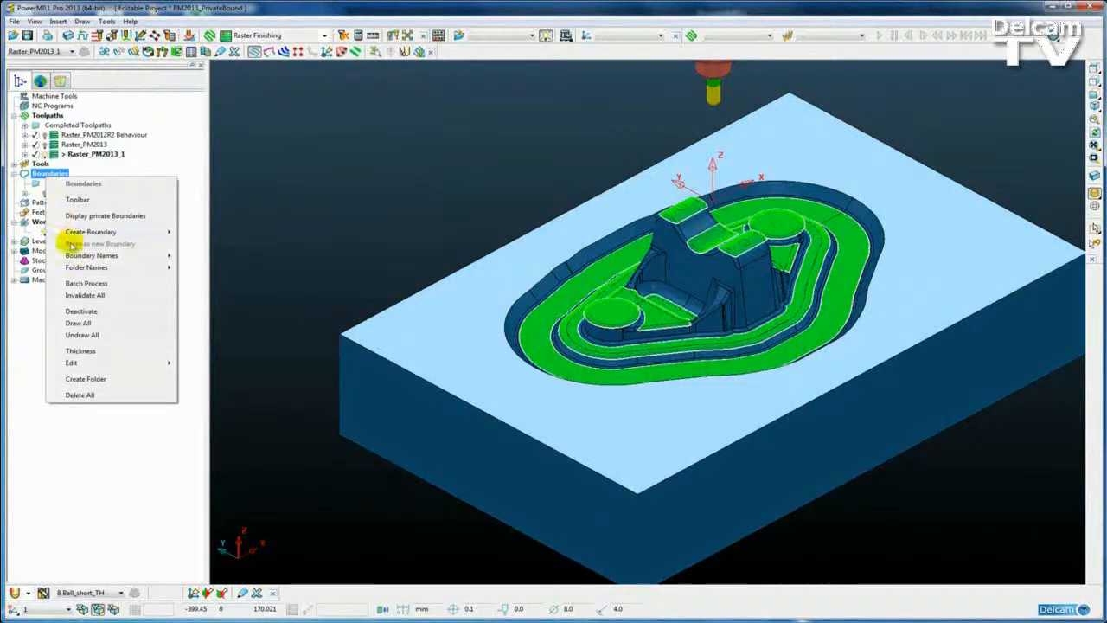
mouse_move(134, 231)
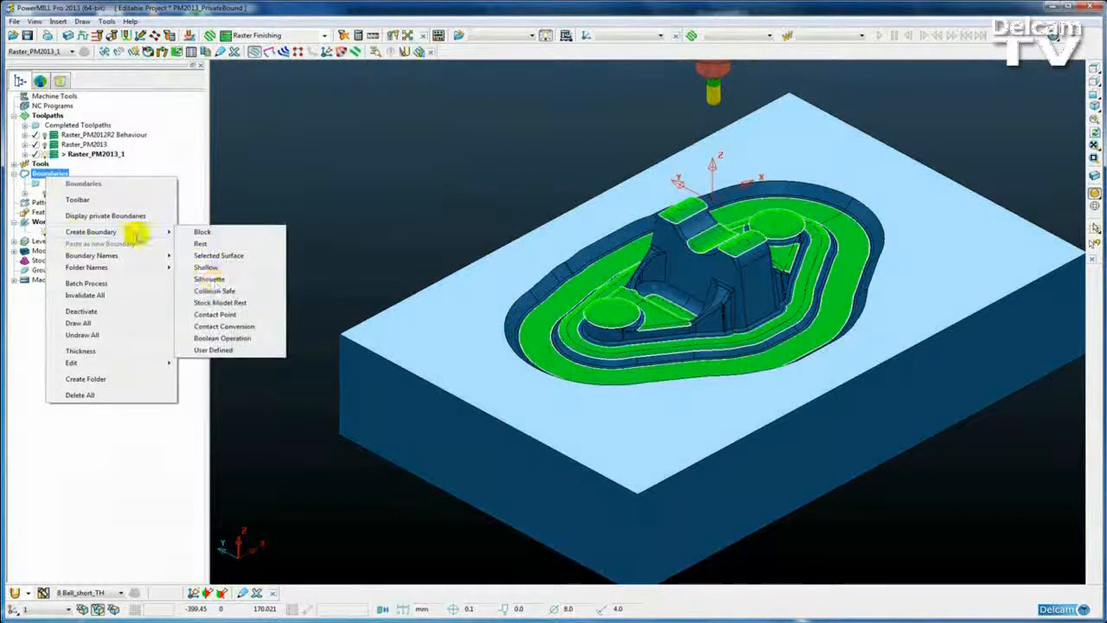
click(212, 350)
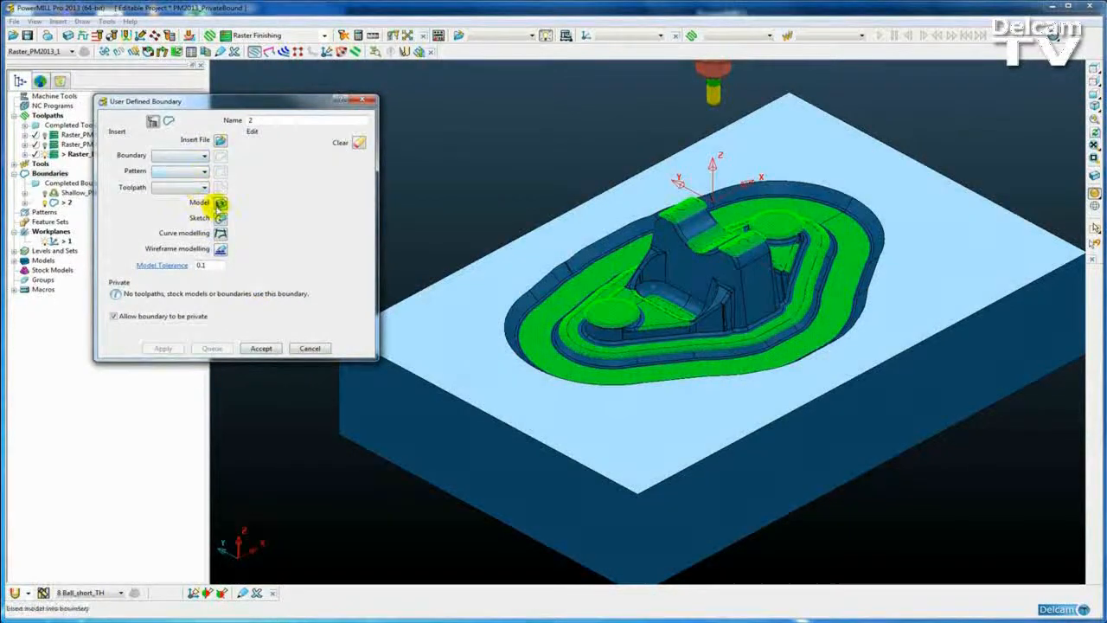
click(113, 317)
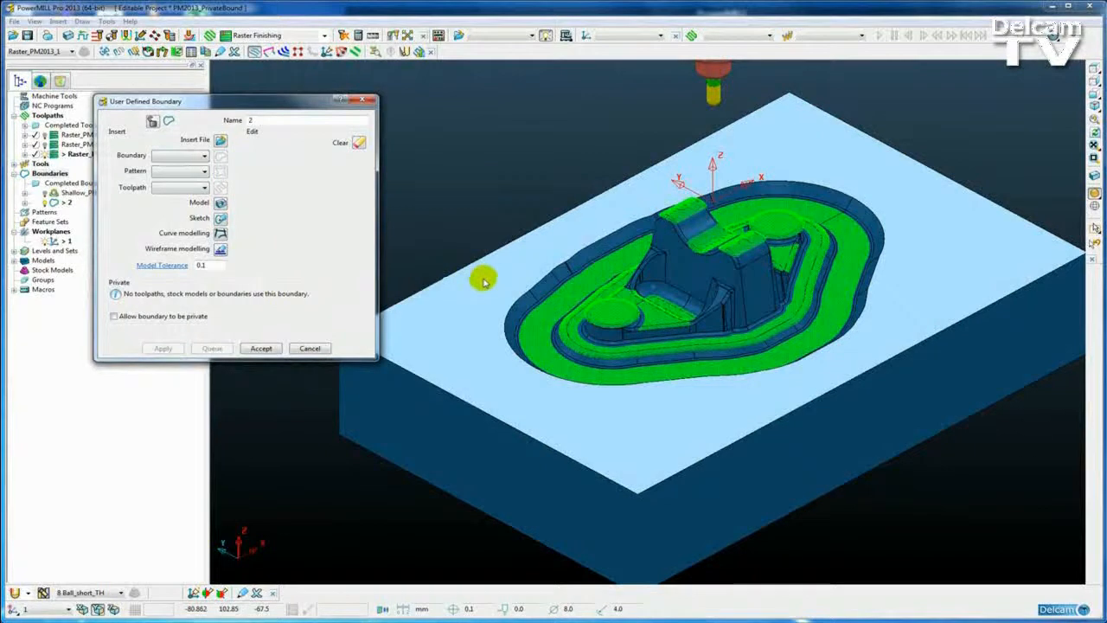
- Insert the selected top surface's outline into user-defined boundary 2 and delete its outer rectangular segment, keeping the pocket contour
click(220, 202)
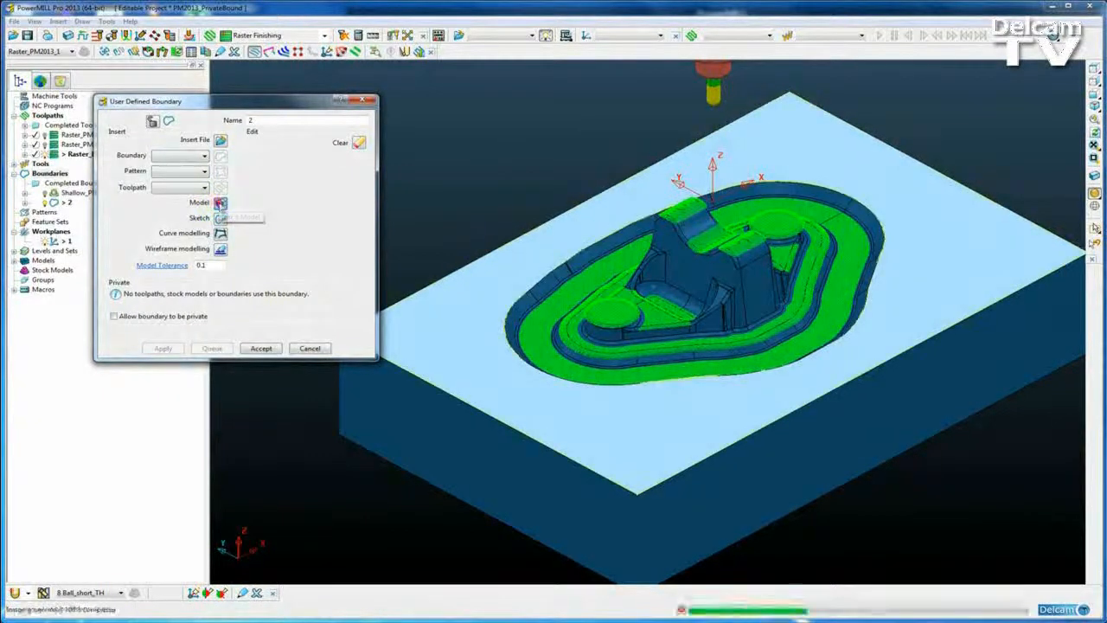
click(246, 346)
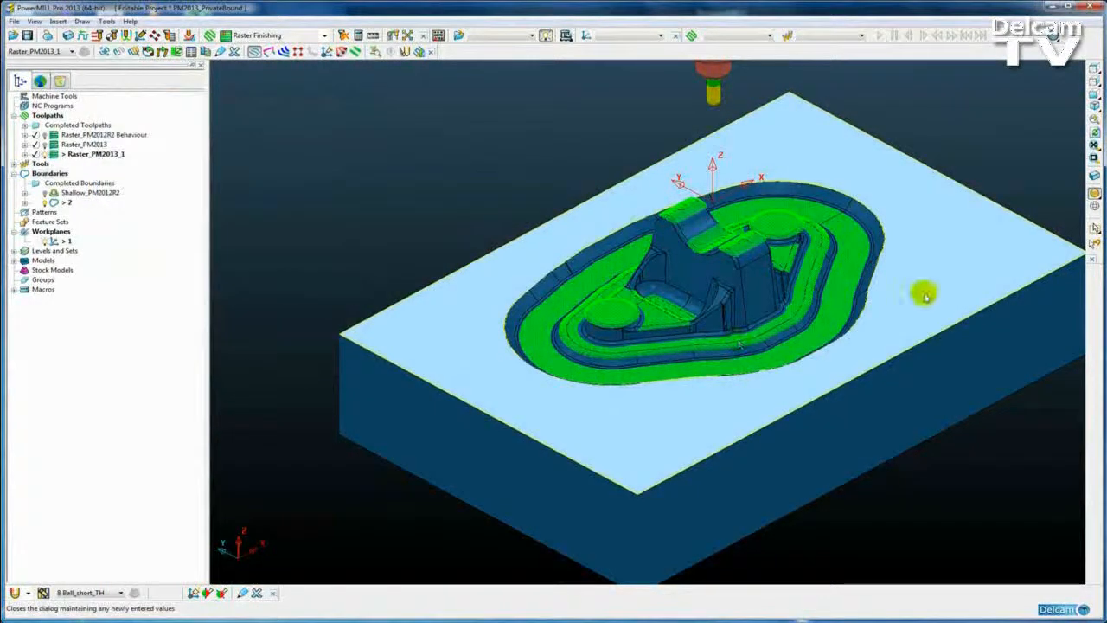
click(1094, 195)
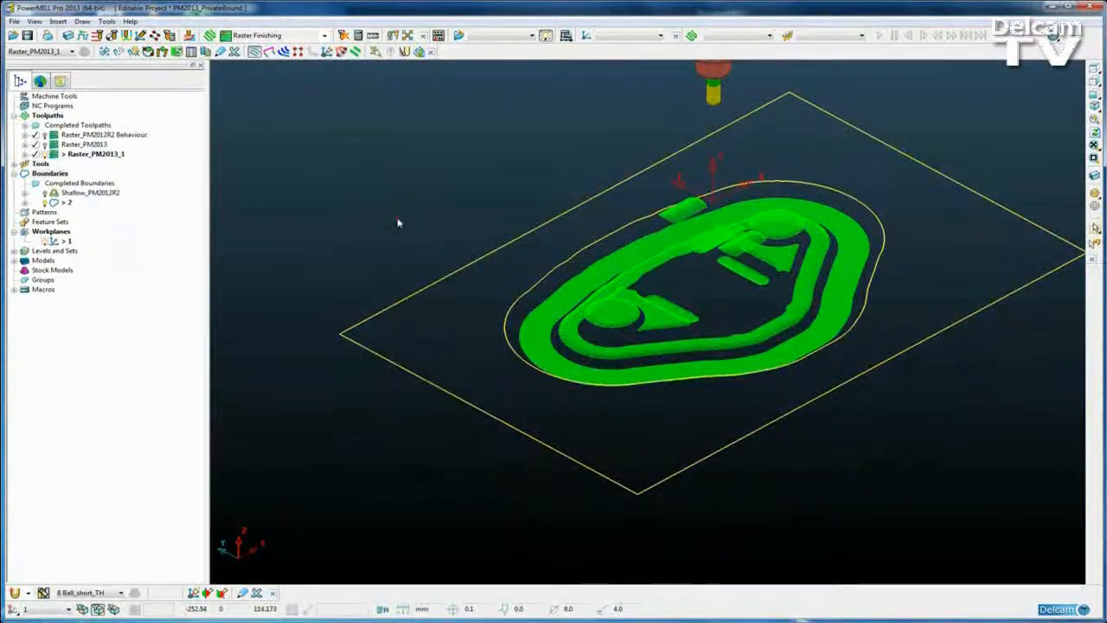
click(439, 312)
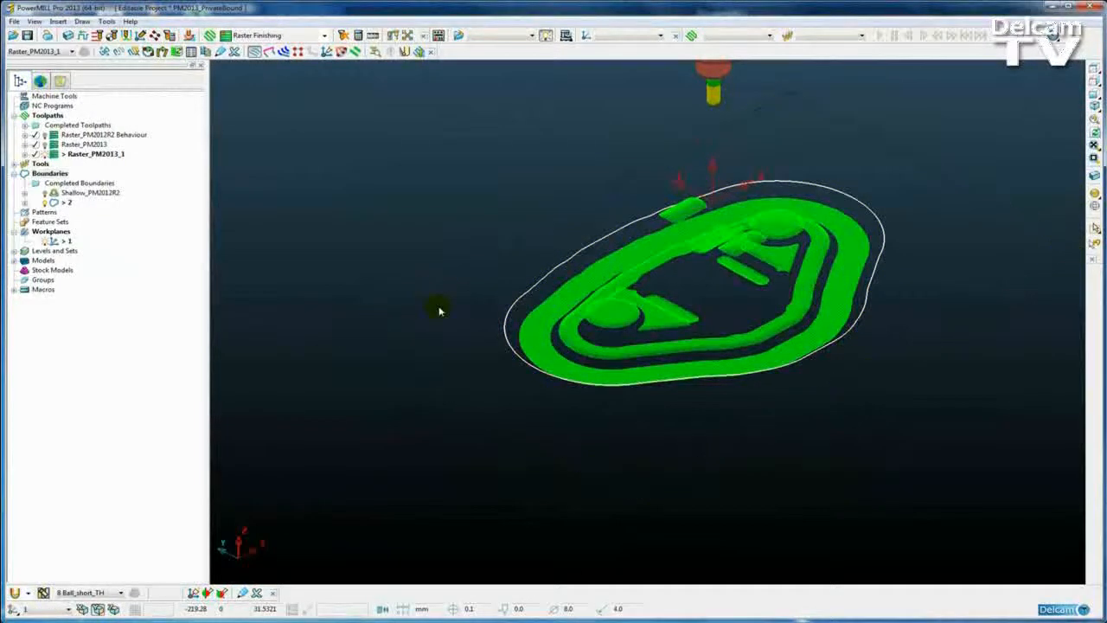
click(1094, 194)
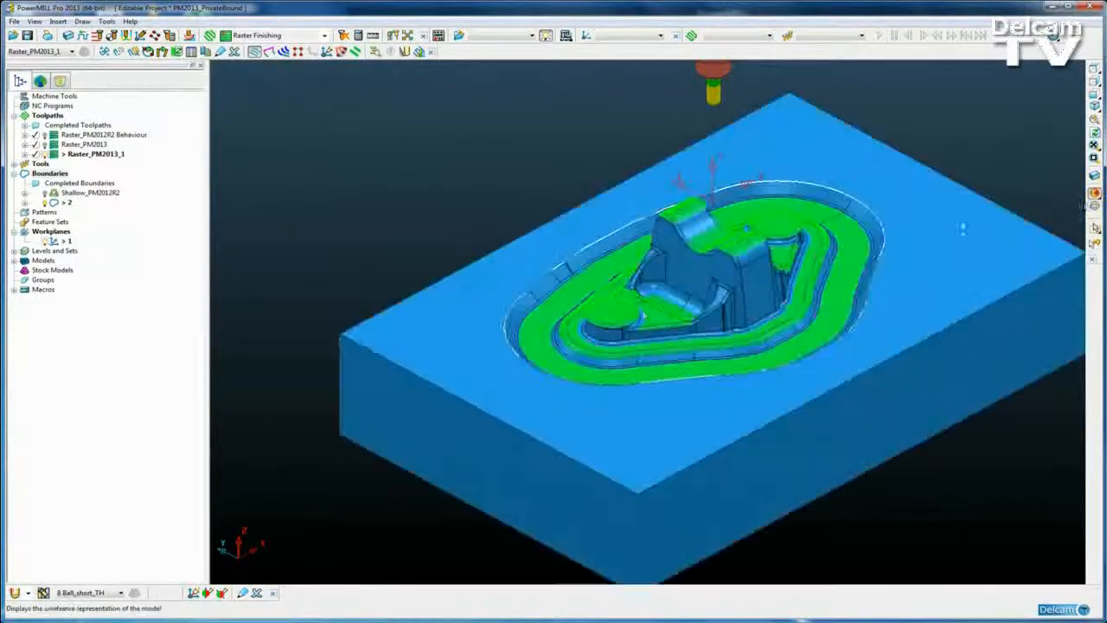
shift+middle_drag(548, 341, 514, 340)
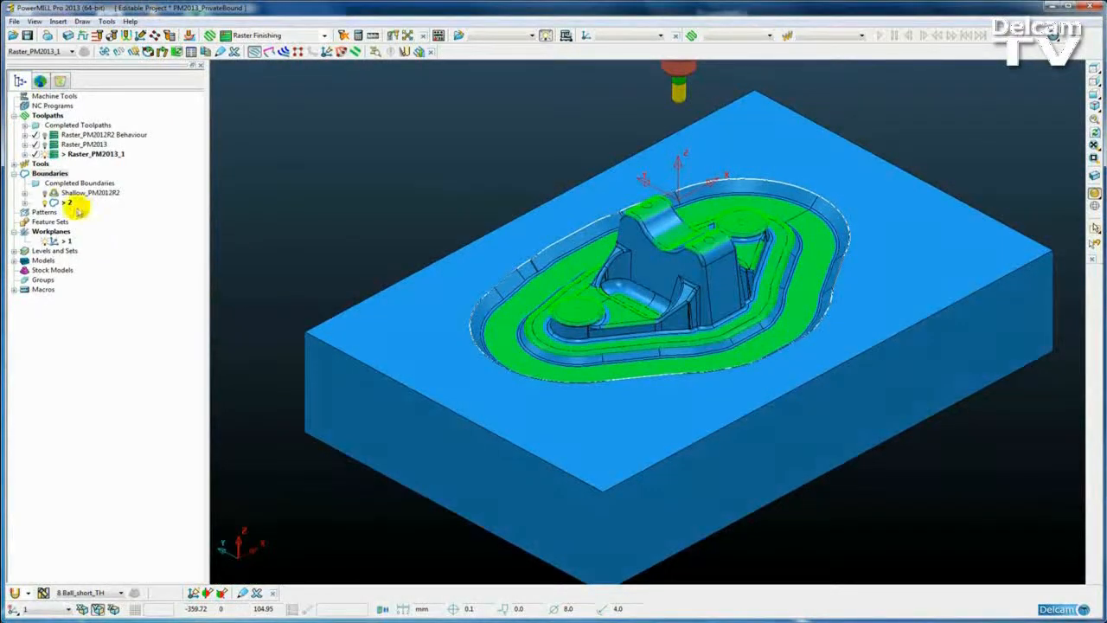
middle_drag(468, 300, 471, 296)
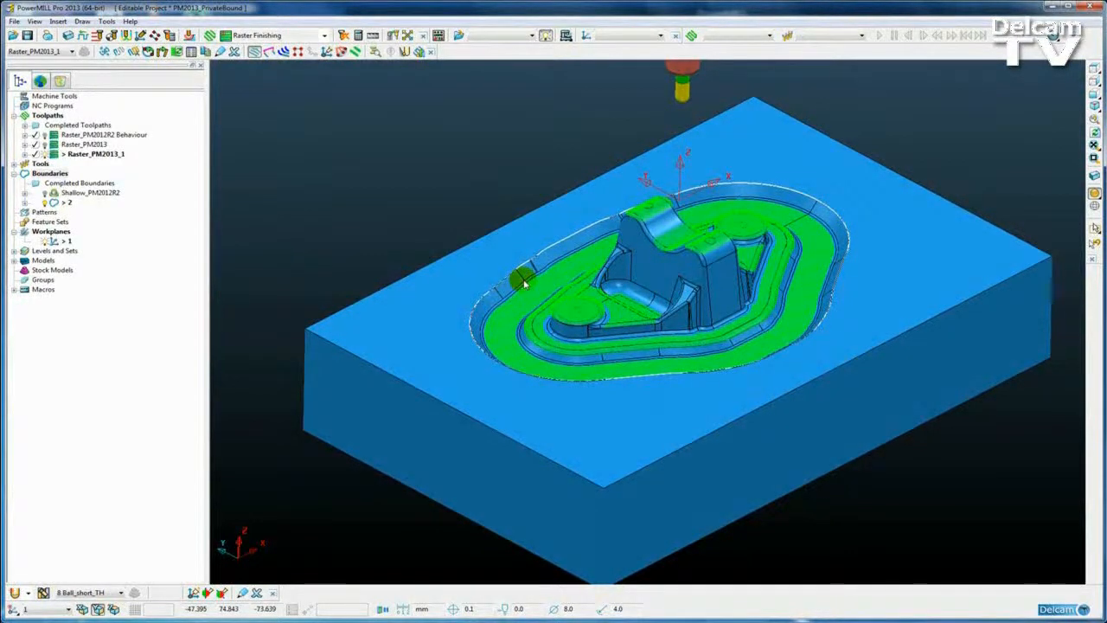
- Create a Constant Z Finishing toolpath kept inside boundary 2, calculate it and close its settings
click(209, 36)
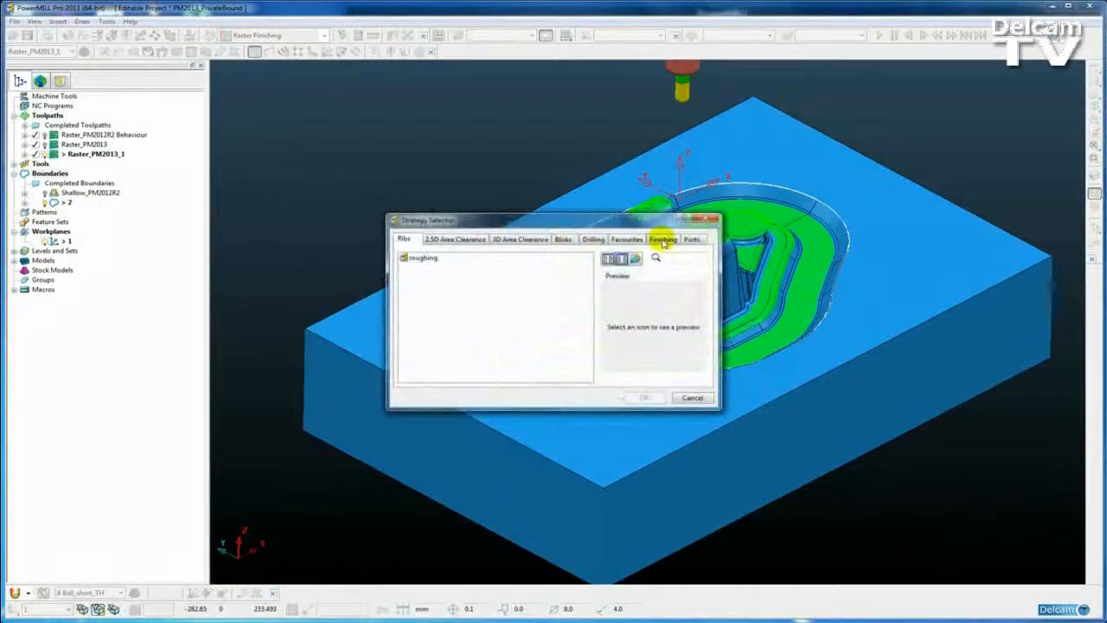
click(663, 239)
click(463, 268)
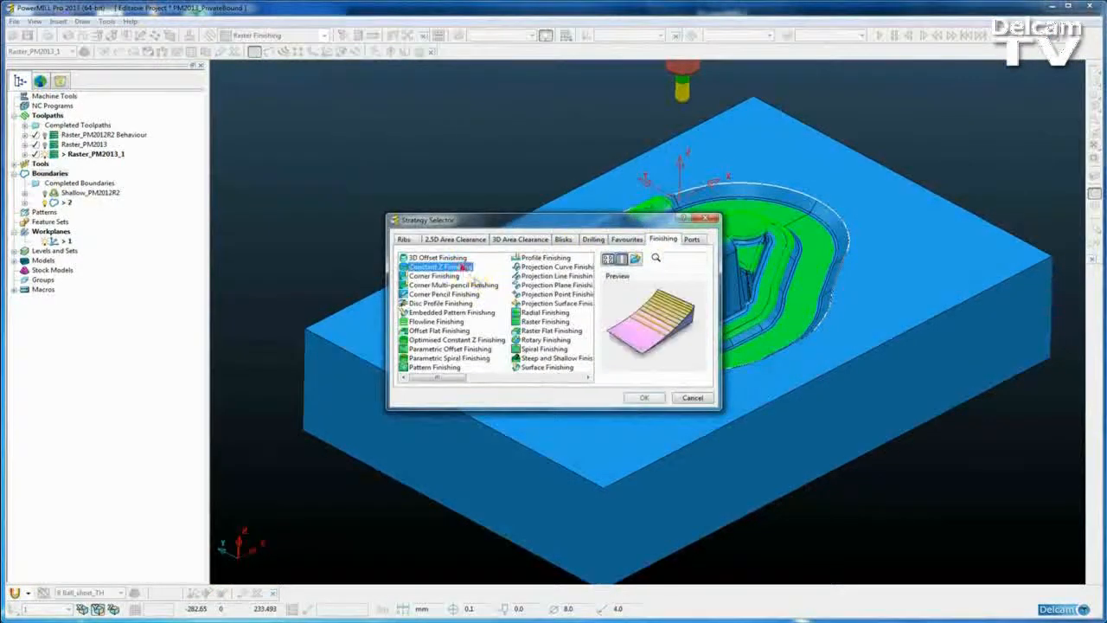
click(640, 398)
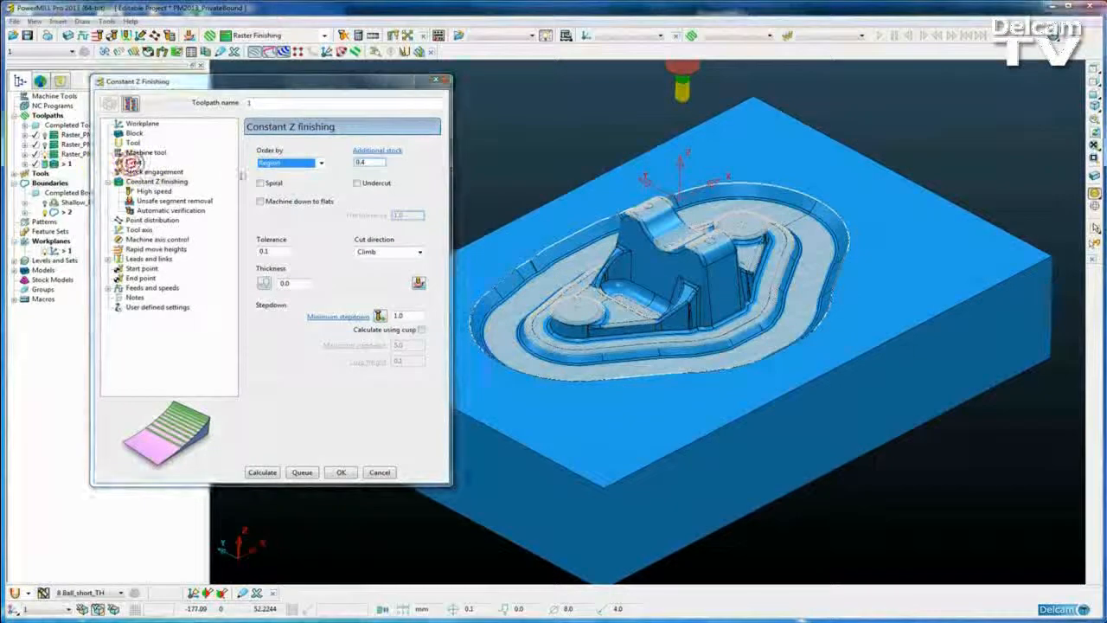
click(133, 162)
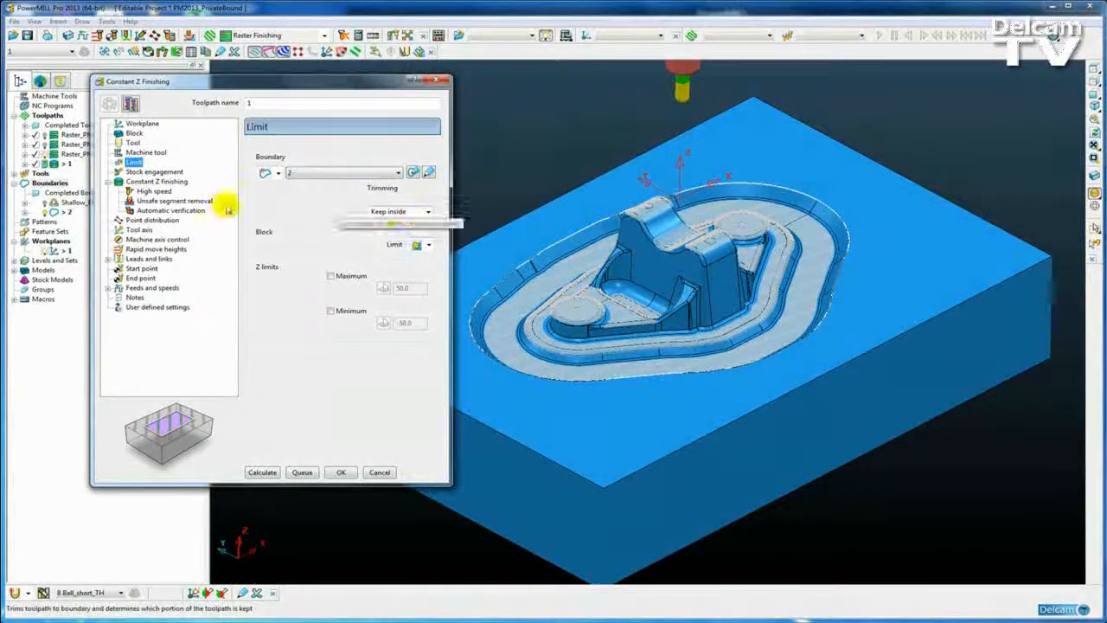
click(154, 182)
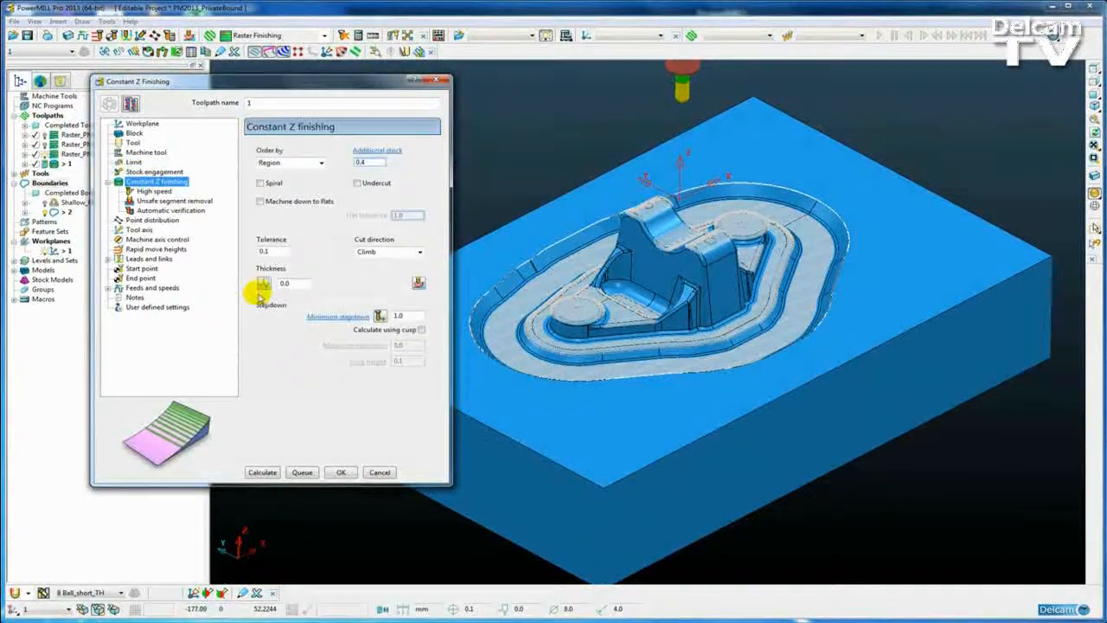
click(259, 472)
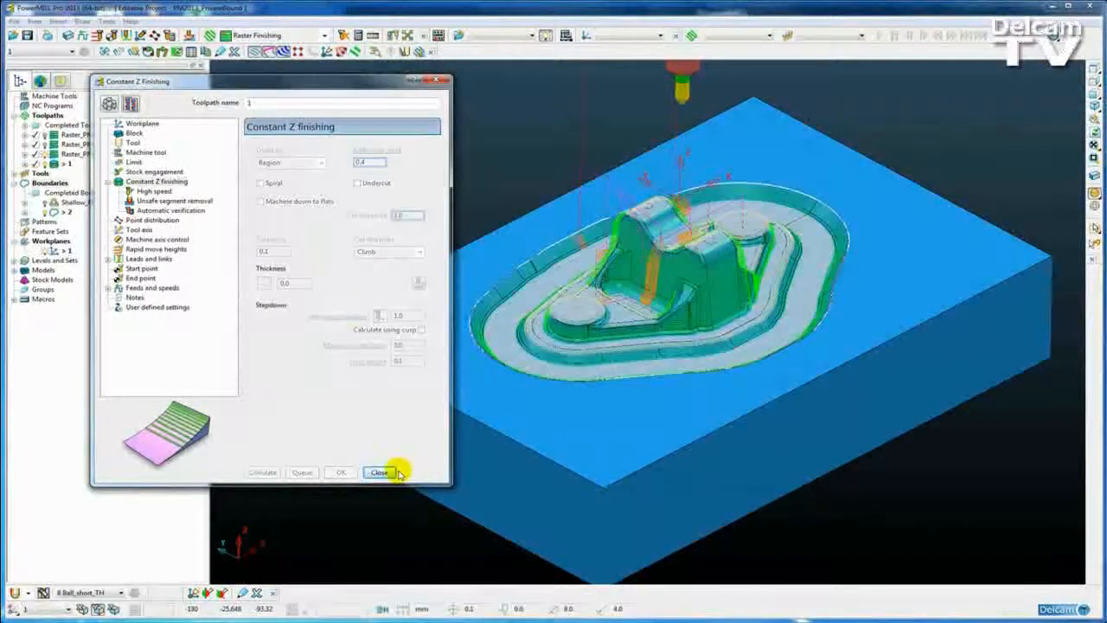
click(388, 469)
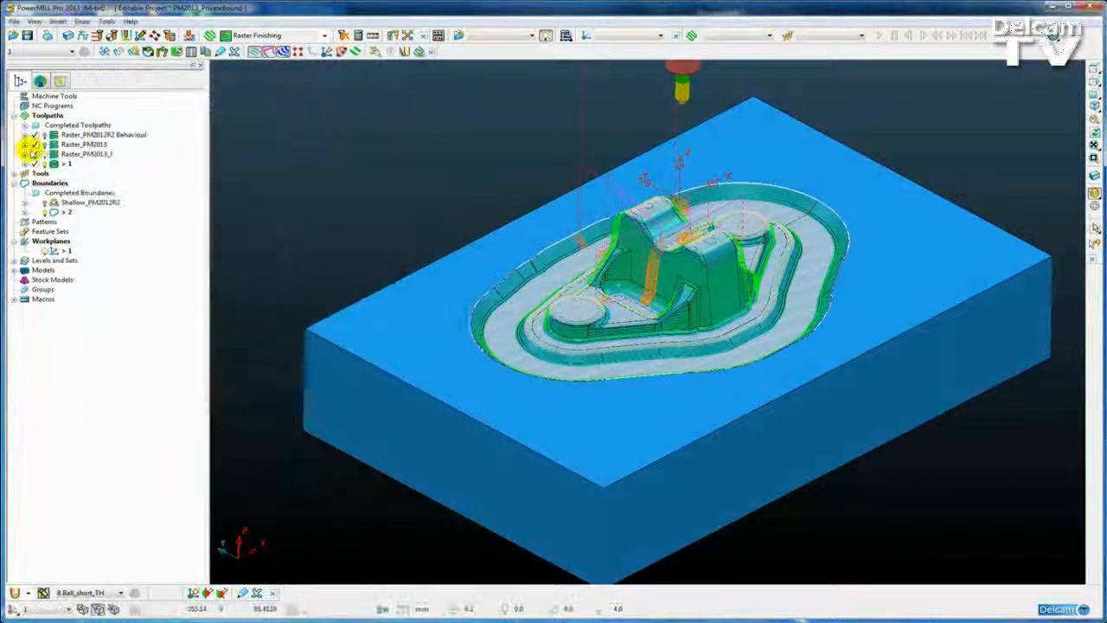
- Hide the Raster_PM2013_1 toolpath and examine the constant Z toolpath on the model within boundary 2
click(45, 154)
scroll(435, 334, up, 2)
middle_drag(436, 334, 412, 262)
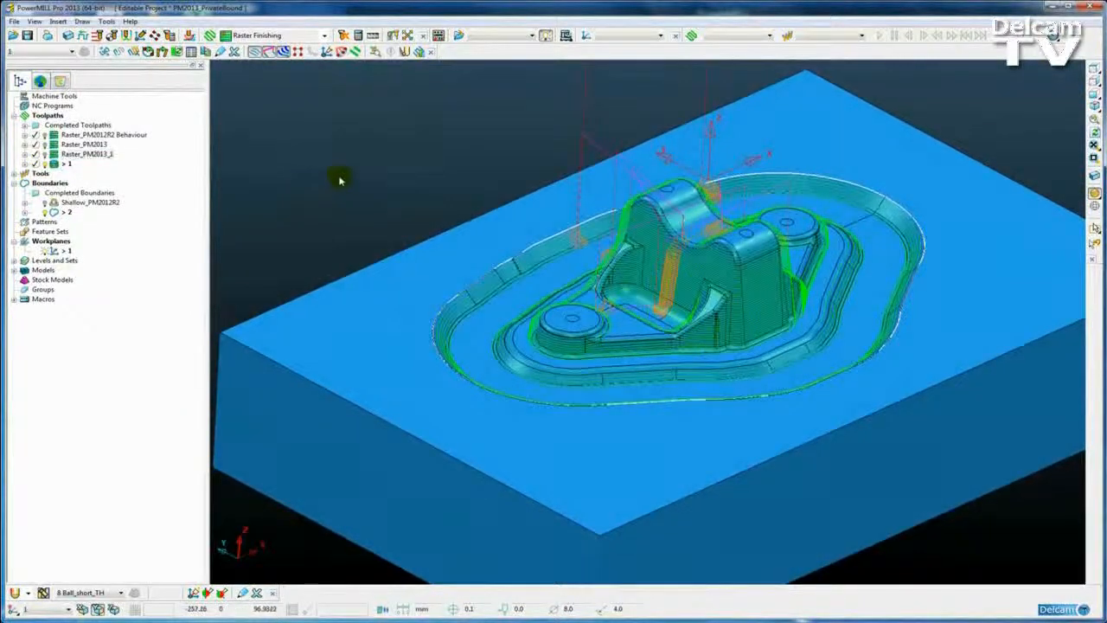
click(54, 211)
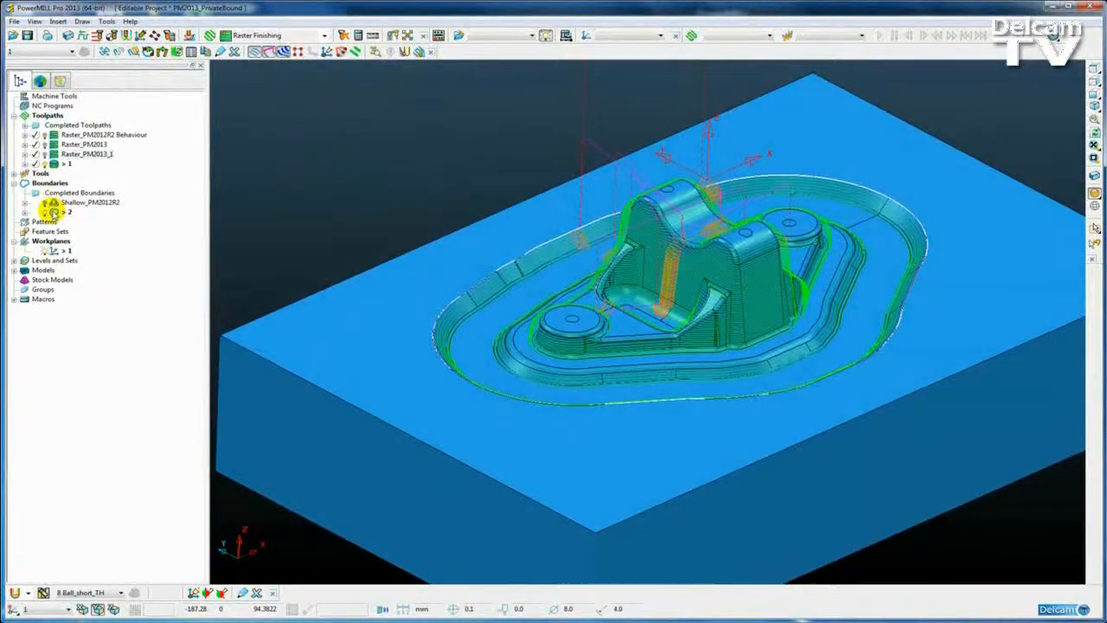
- Create a Steep and Shallow Finishing toolpath limited by the same boundary 2, calculate it and close its settings
click(209, 35)
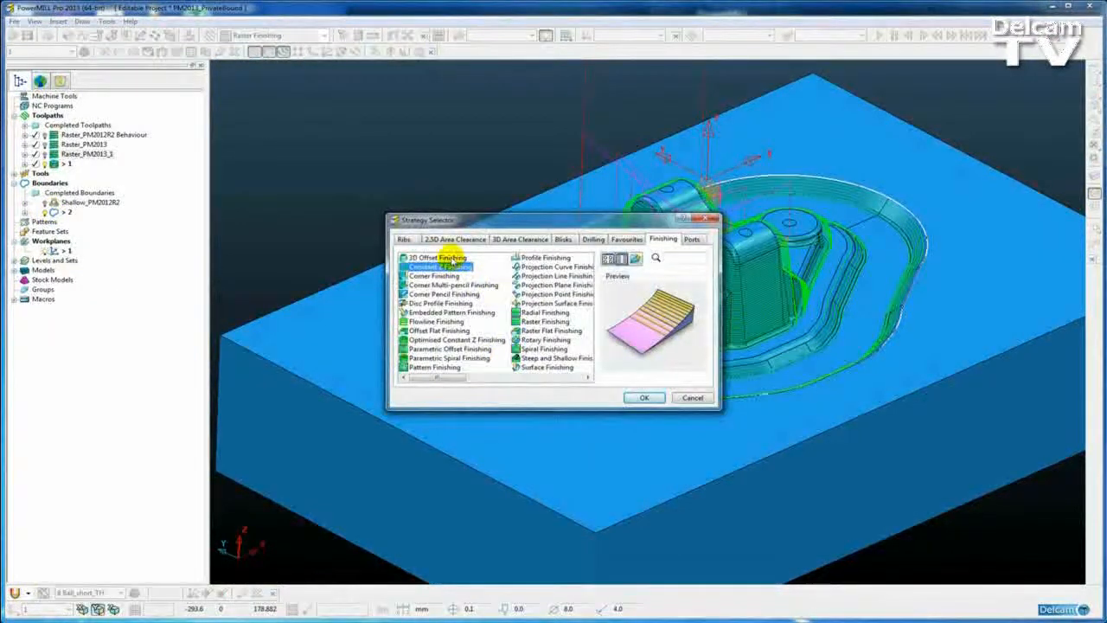
click(445, 258)
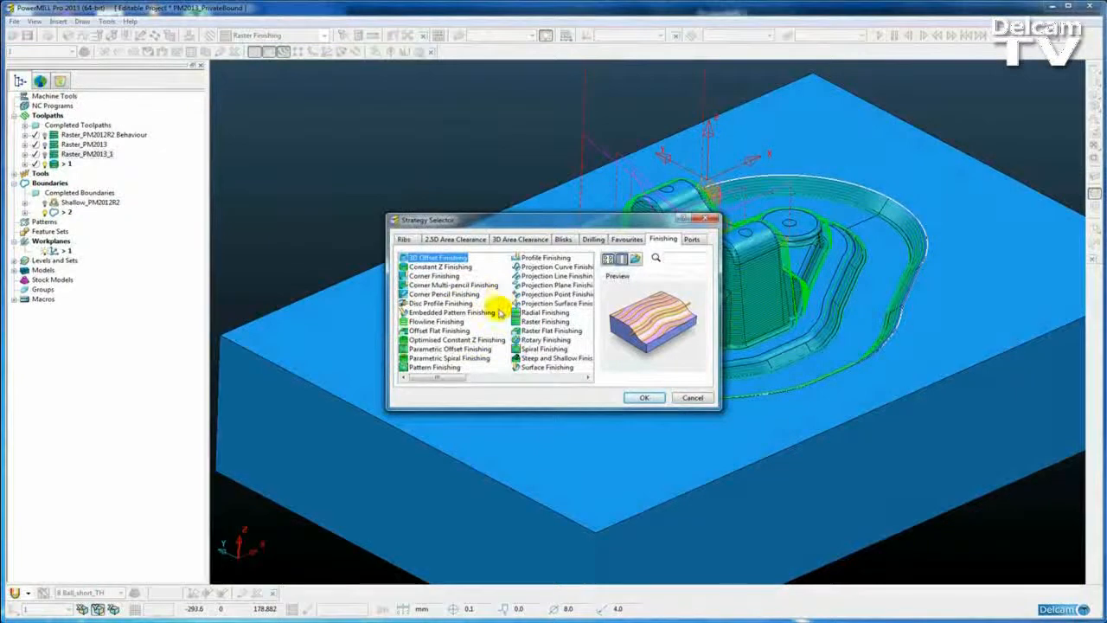
click(525, 358)
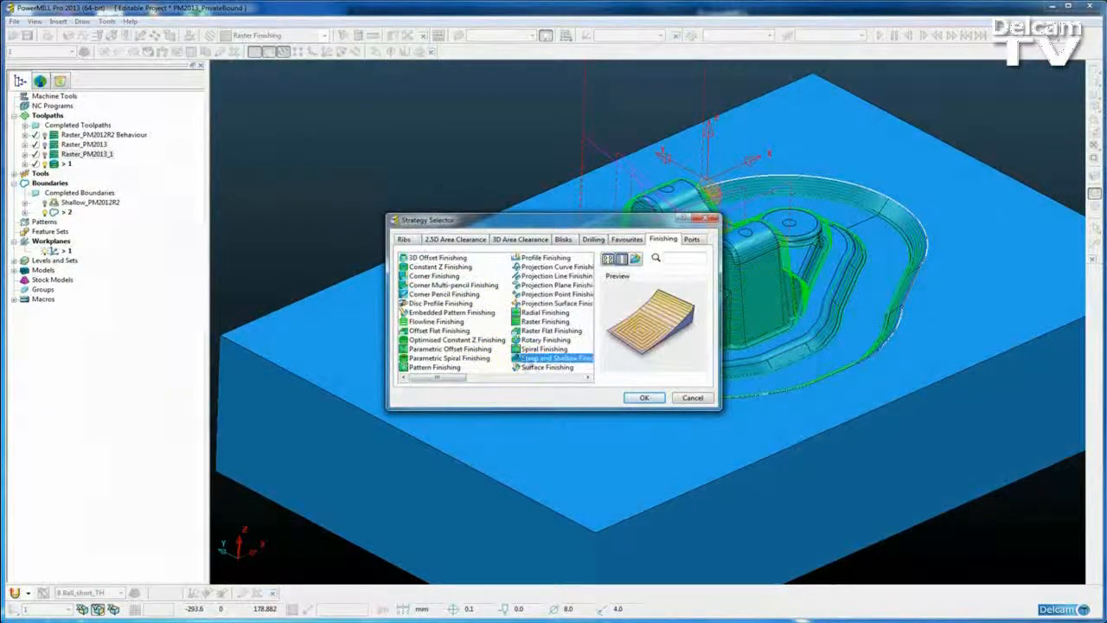
click(640, 397)
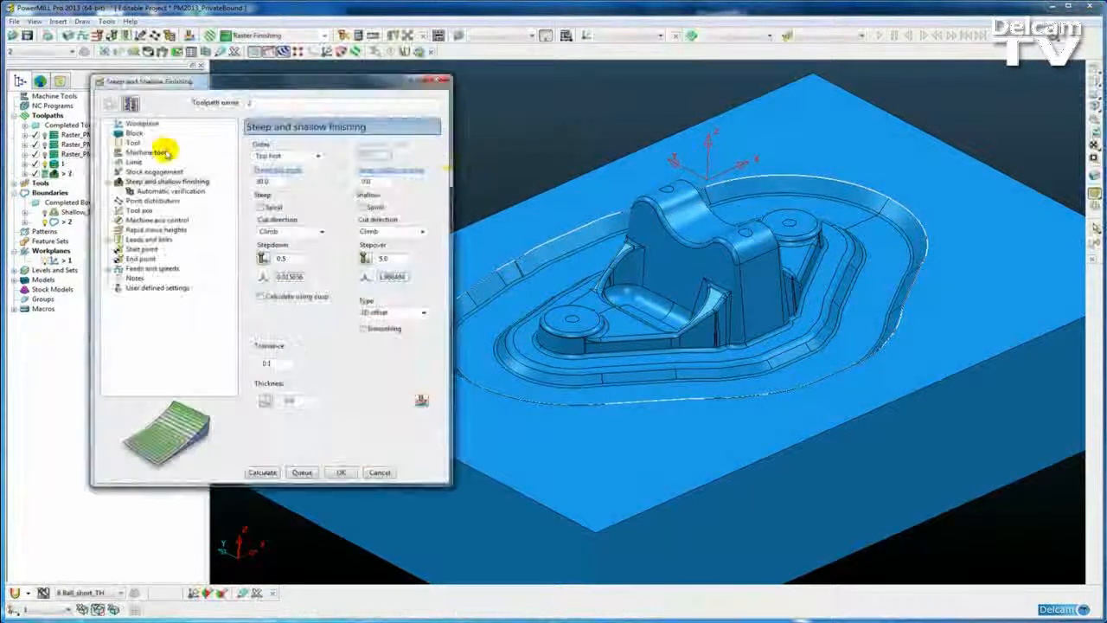
click(135, 163)
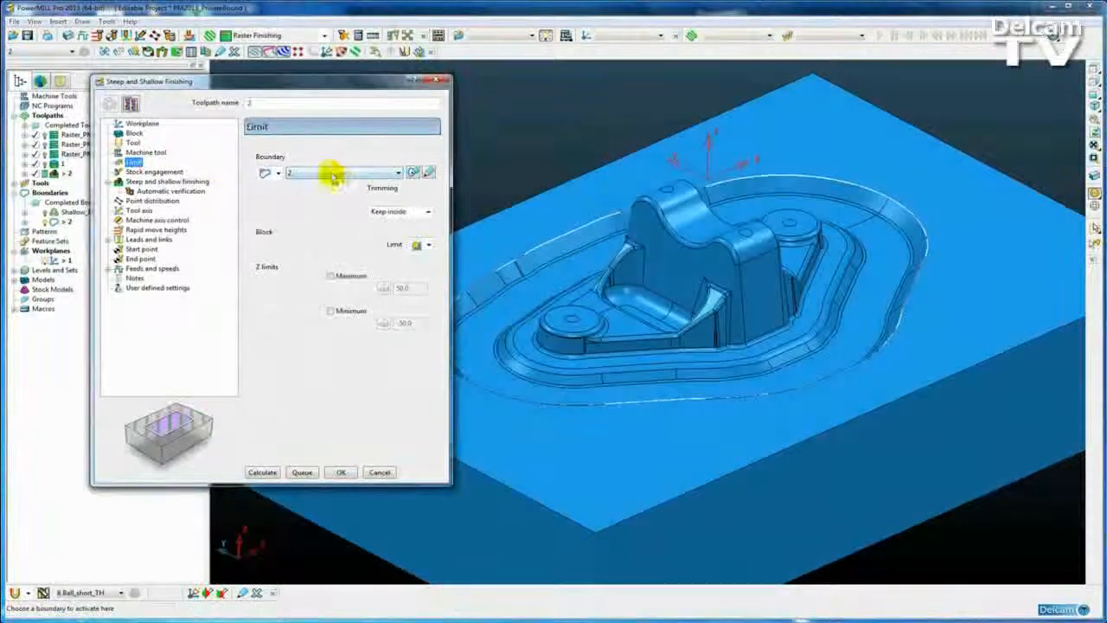
click(262, 473)
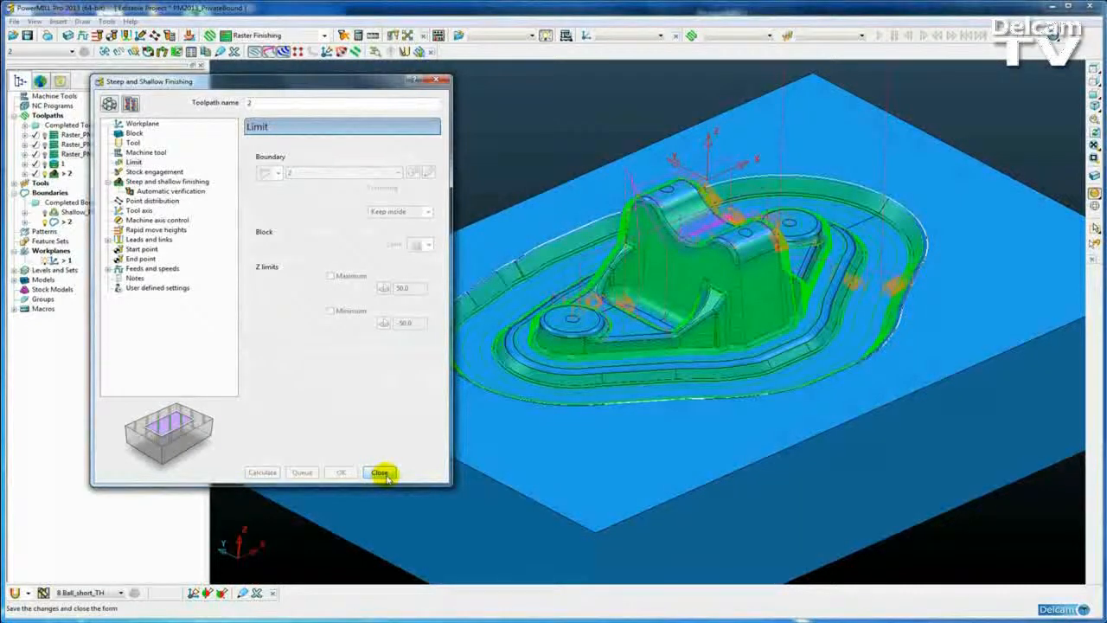
click(381, 472)
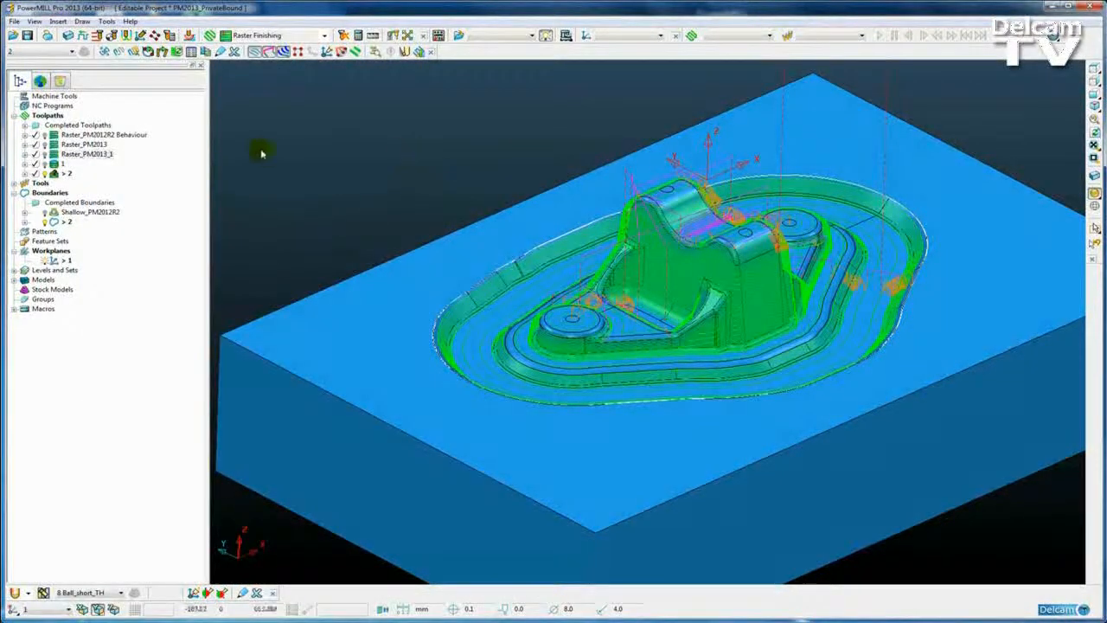
- Review the Private Boundaries program options for new, displayed and unused private boundaries, and leave without saving changes
click(108, 25)
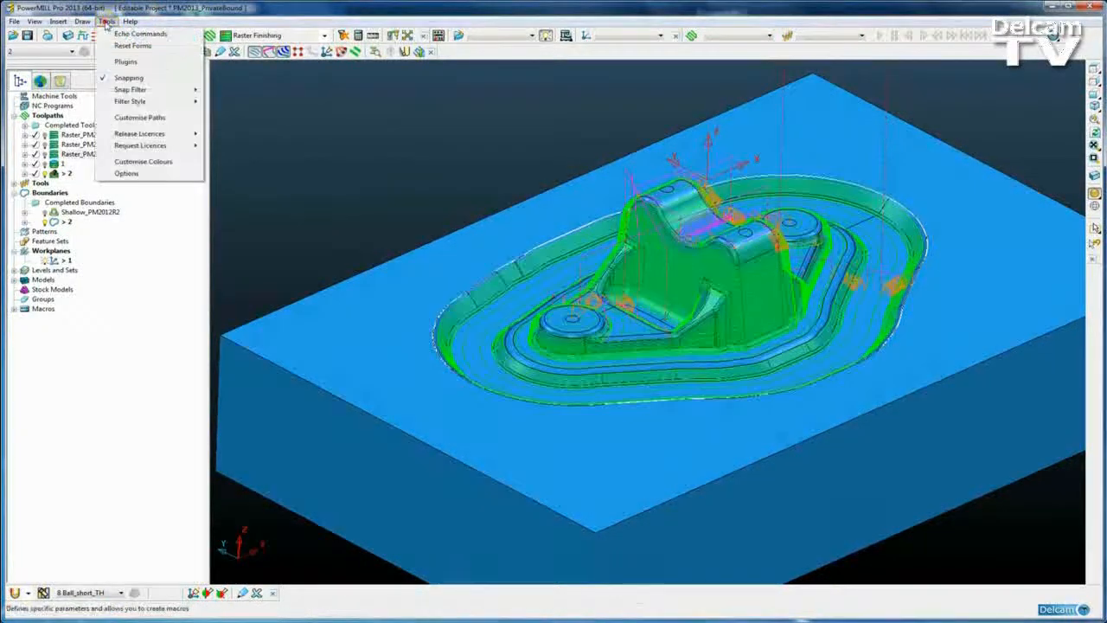
click(133, 173)
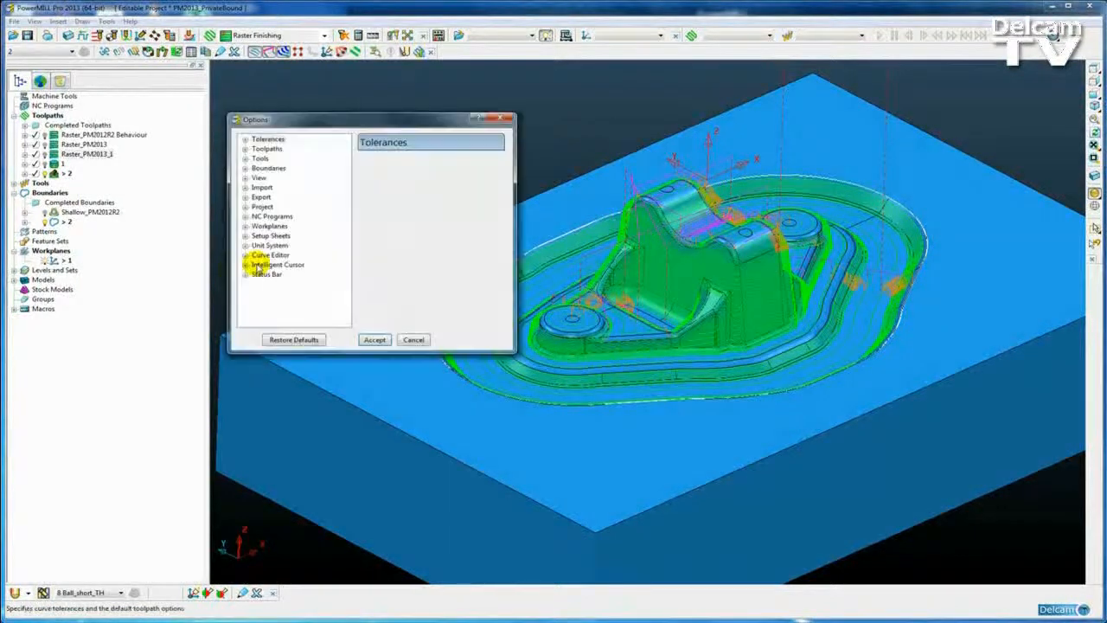
click(246, 168)
click(279, 177)
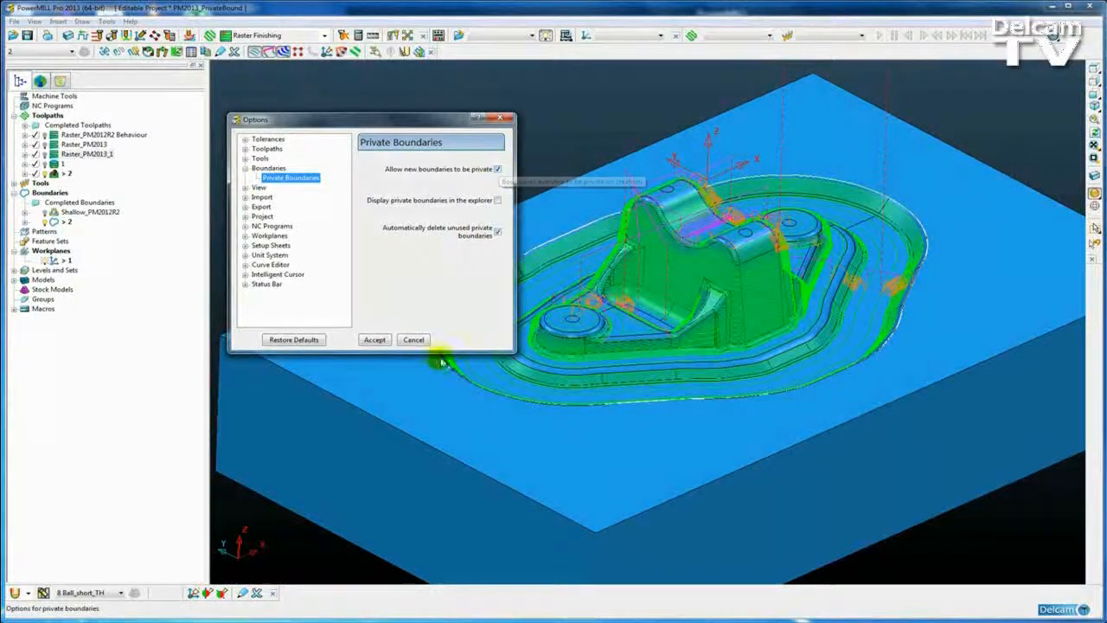
click(413, 340)
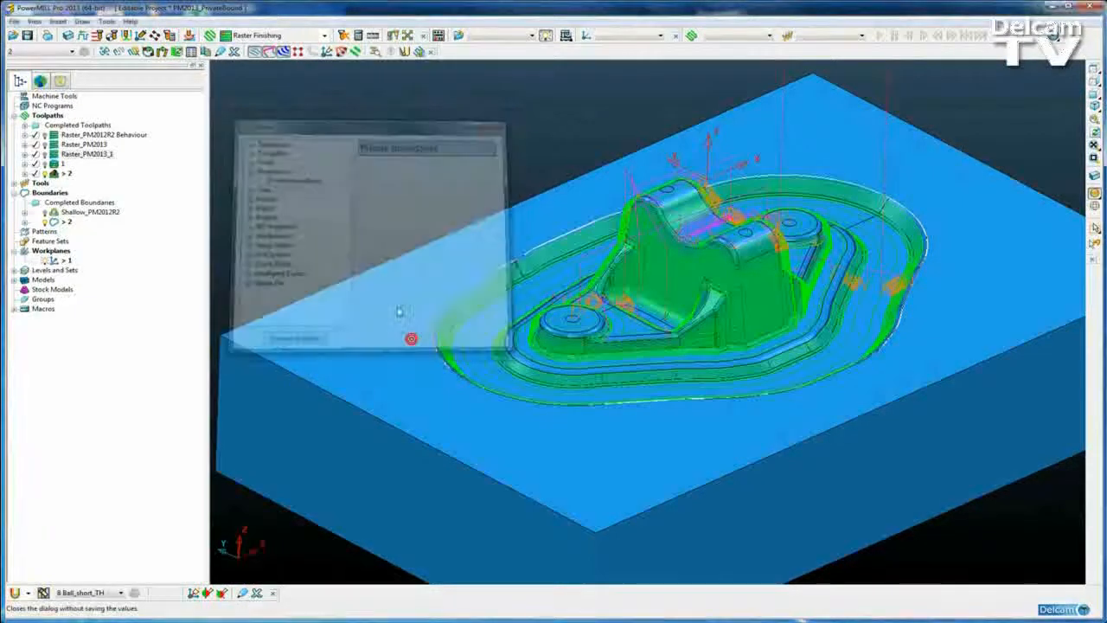